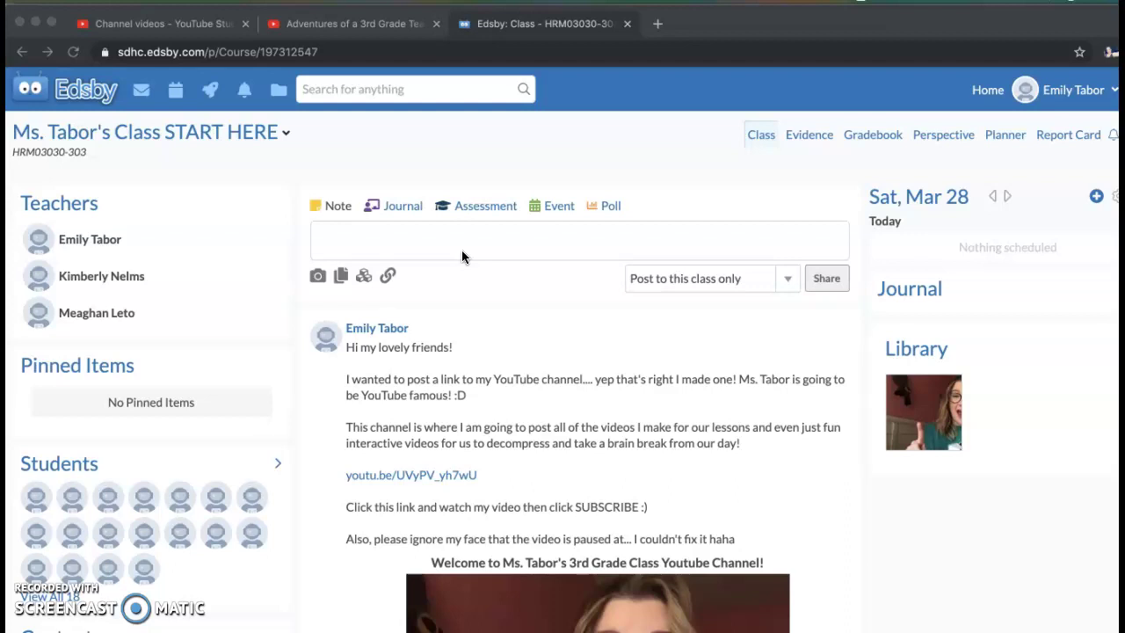
# - Switch to the Reading and Writing class from the class list
pyautogui.click(291, 136)
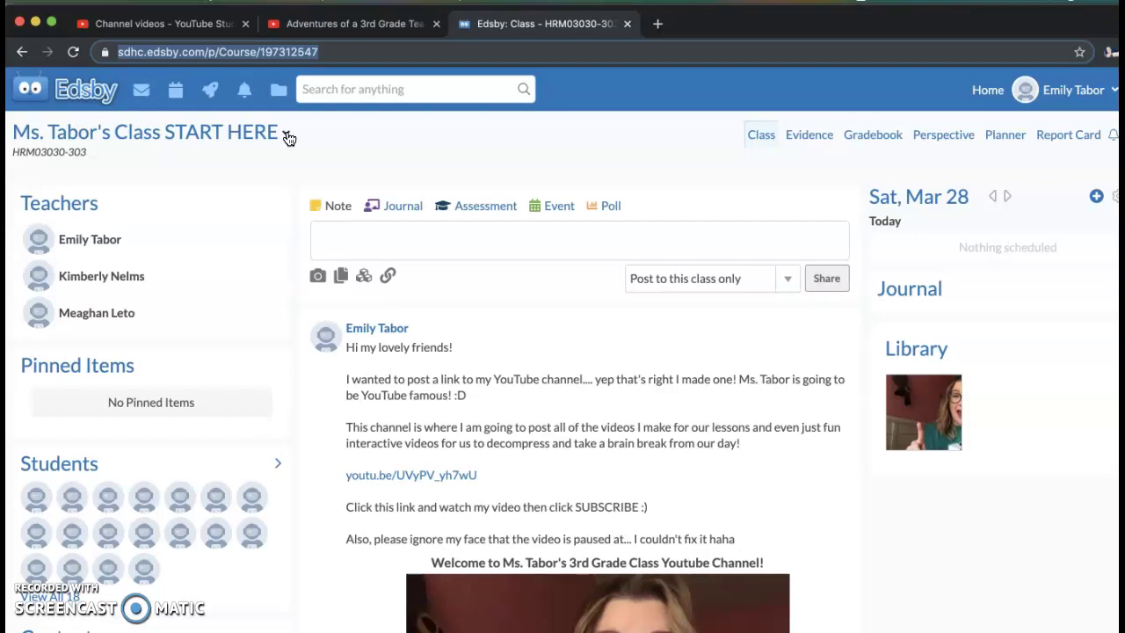
pyautogui.click(287, 134)
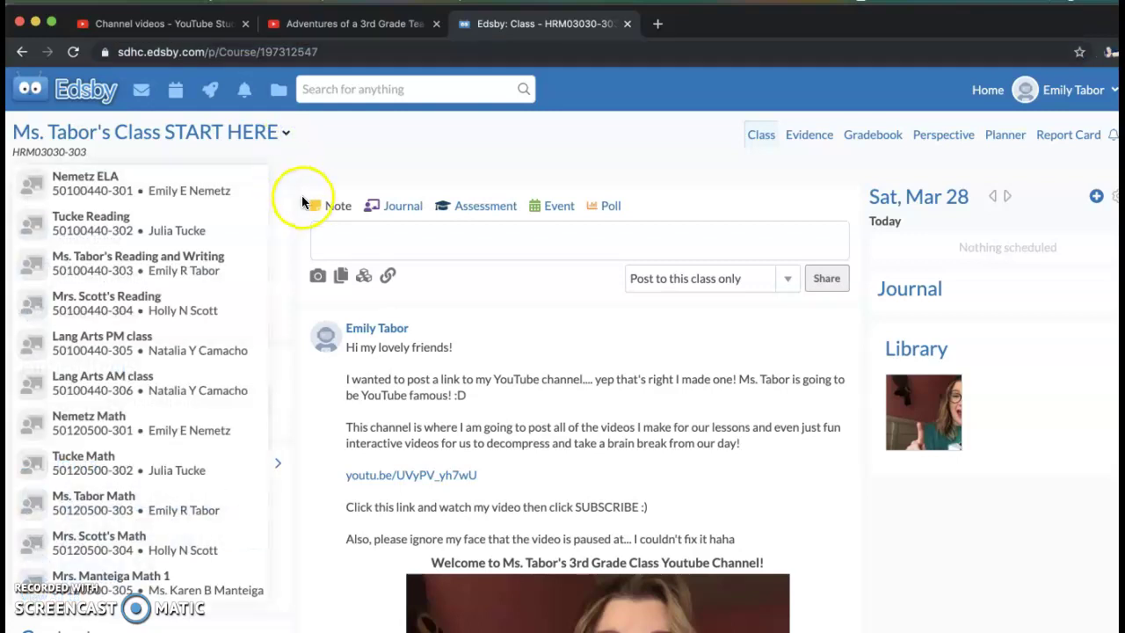
pyautogui.click(112, 264)
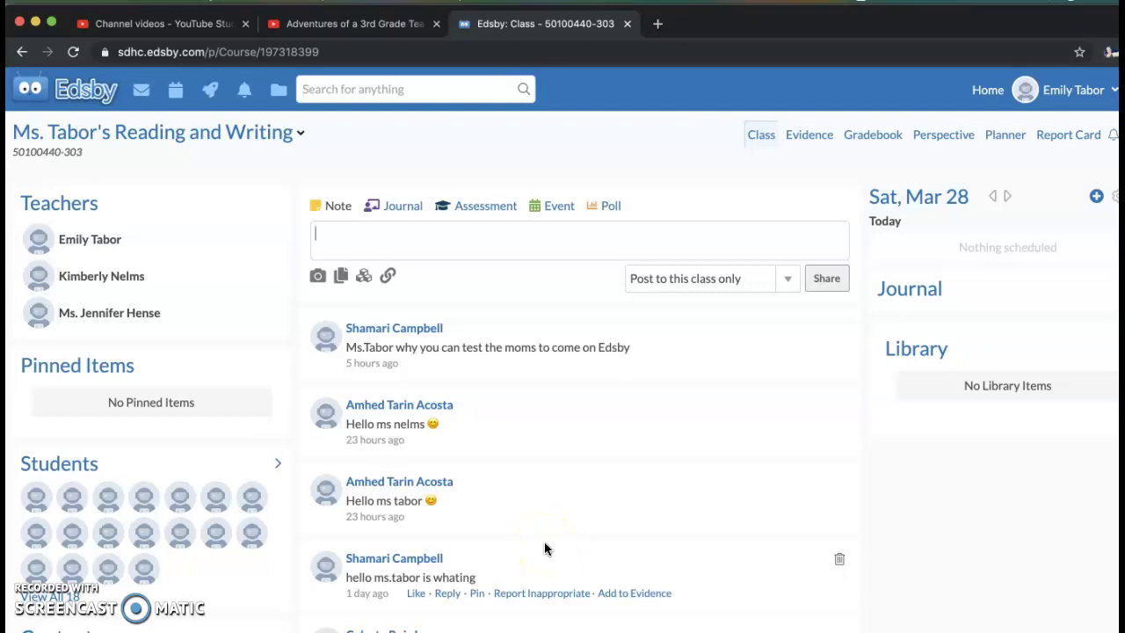
# - Scroll through the class feed to find the 'Hello my friends!' post
pyautogui.scroll(-5, 544, 545)
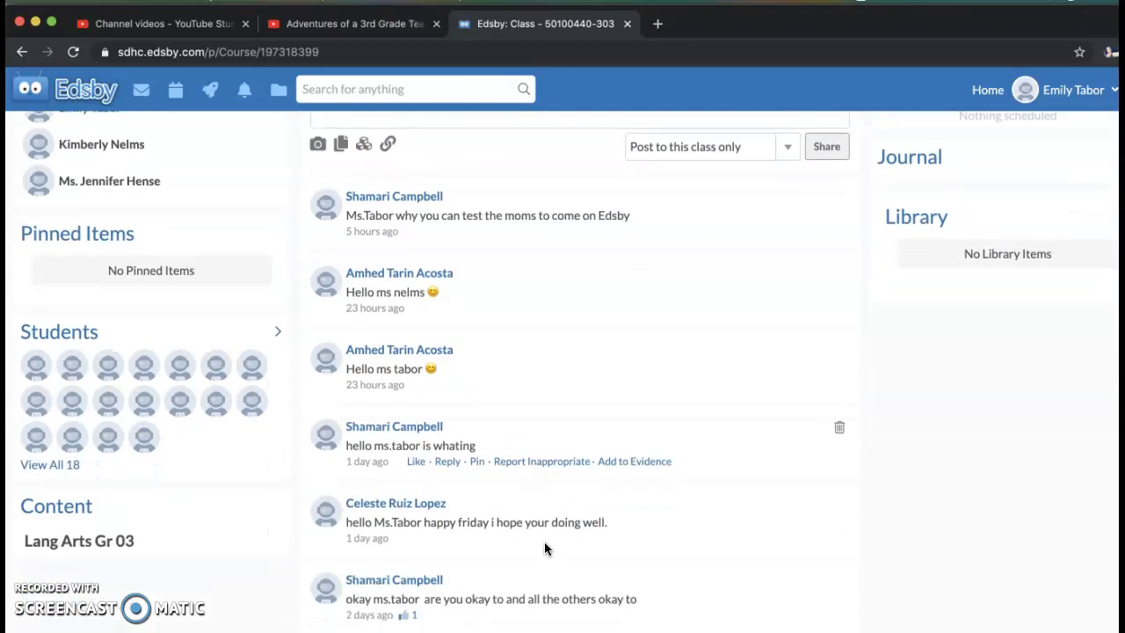
pyautogui.scroll(-5, 544, 549)
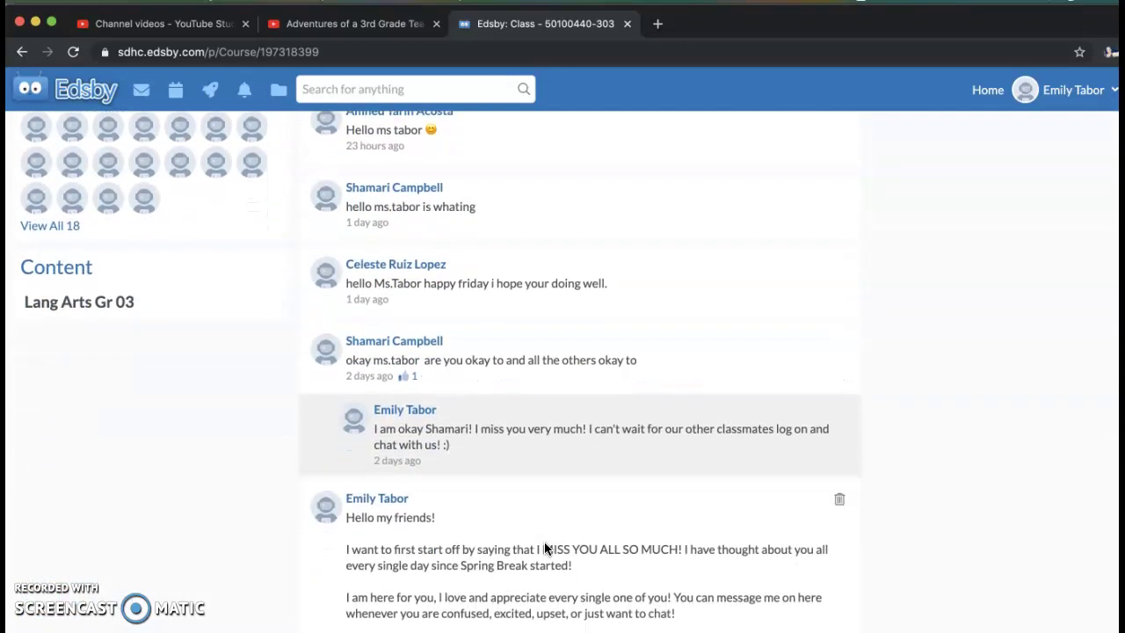
pyautogui.scroll(-1, 544, 545)
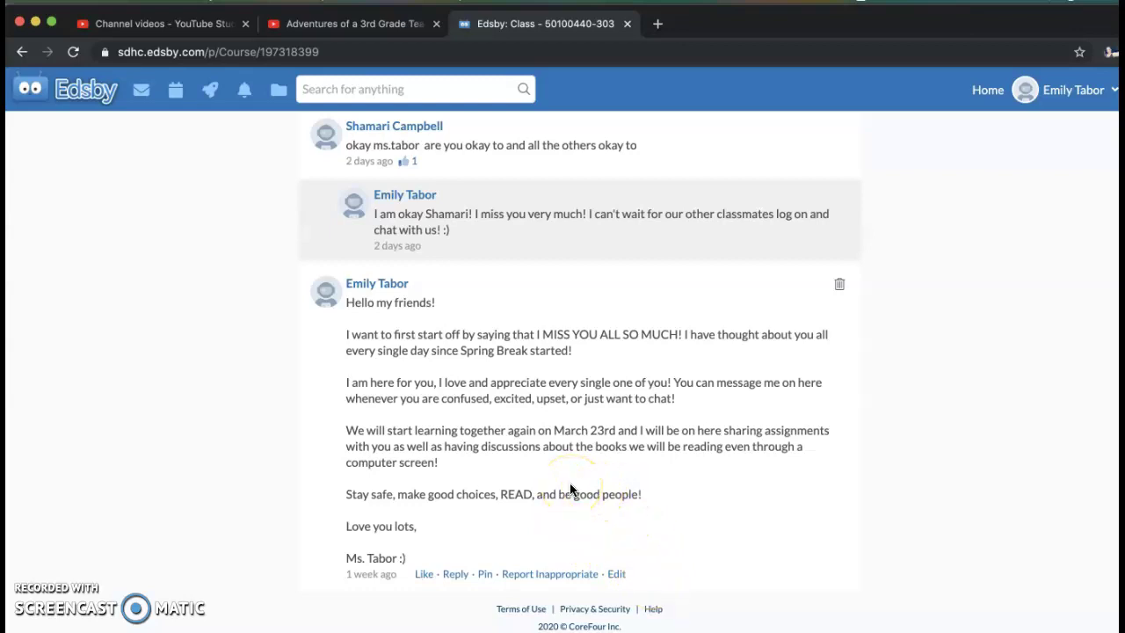
pyautogui.scroll(6, 533, 378)
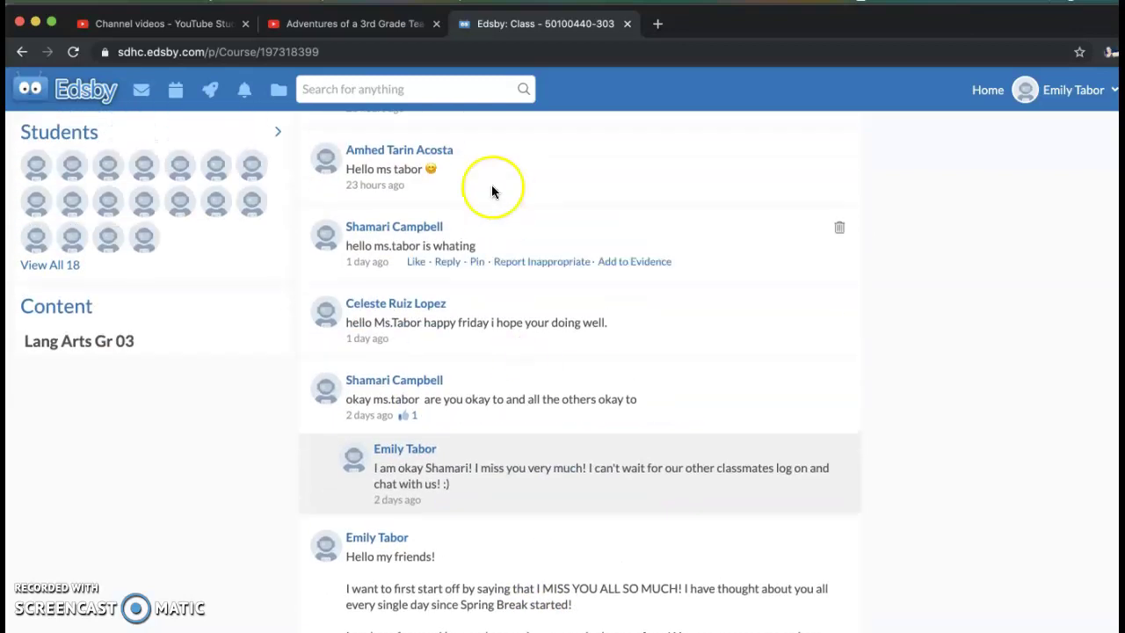
pyautogui.scroll(5, 486, 370)
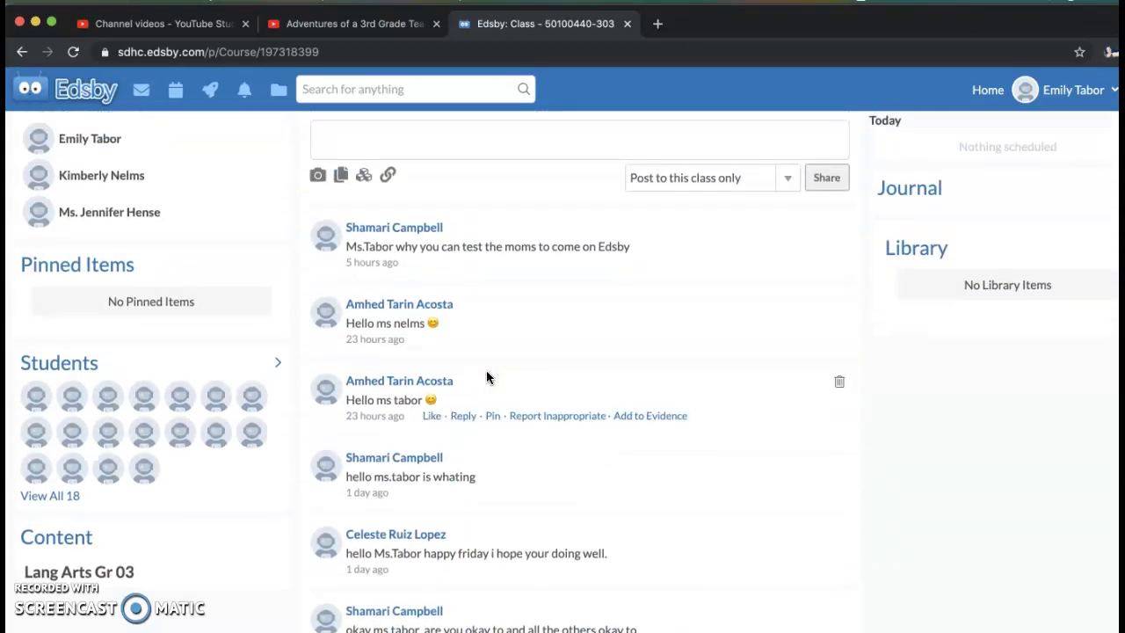
pyautogui.scroll(-3, 486, 370)
pyautogui.scroll(-10, 486, 370)
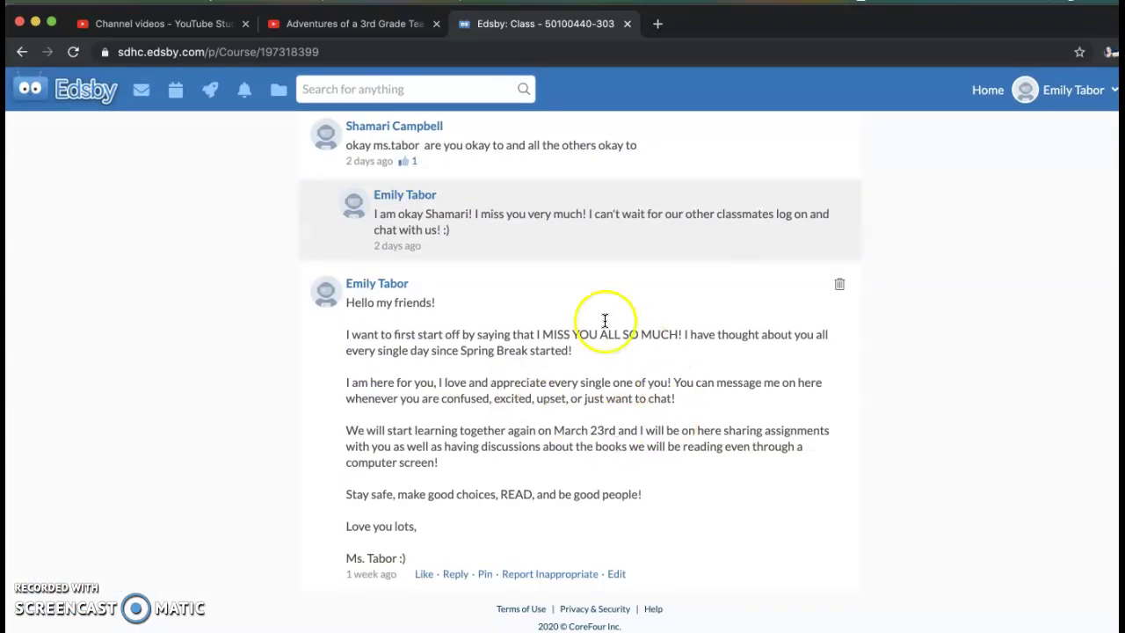
pyautogui.scroll(11, 599, 407)
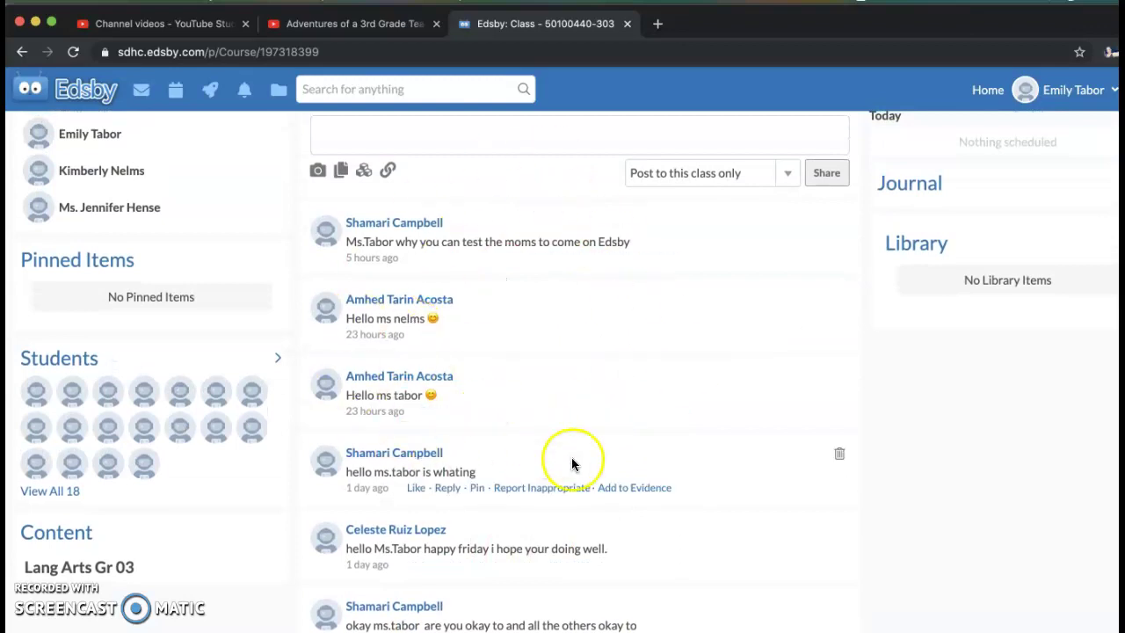
pyautogui.scroll(-10, 551, 451)
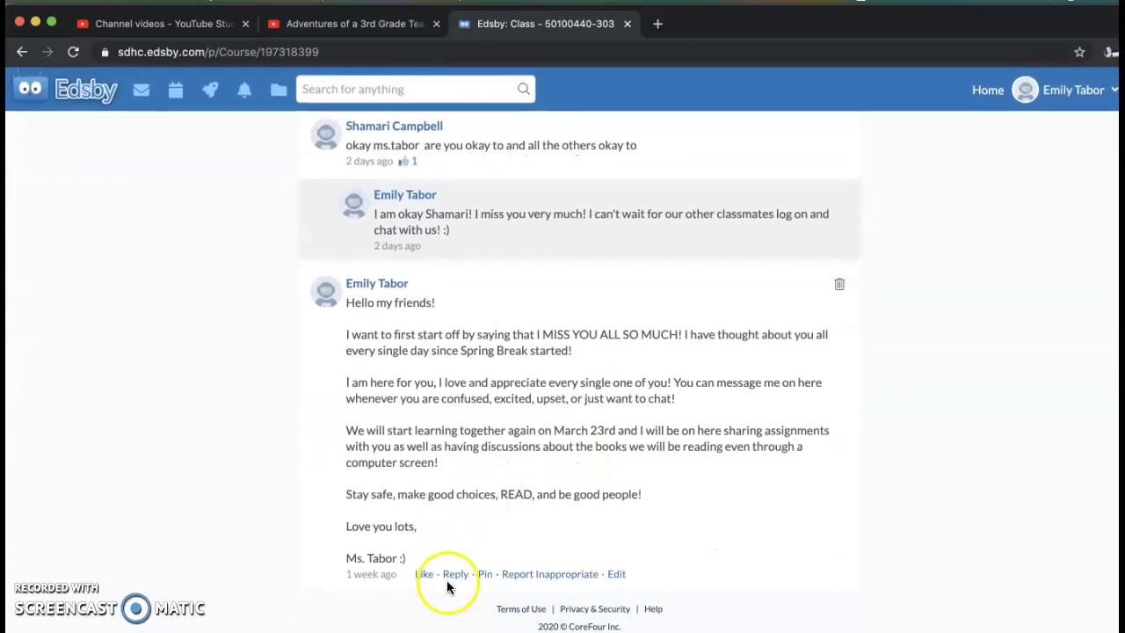
# - Type a sample reply greeting the teacher under the 'Hello my friends!' post
pyautogui.click(455, 577)
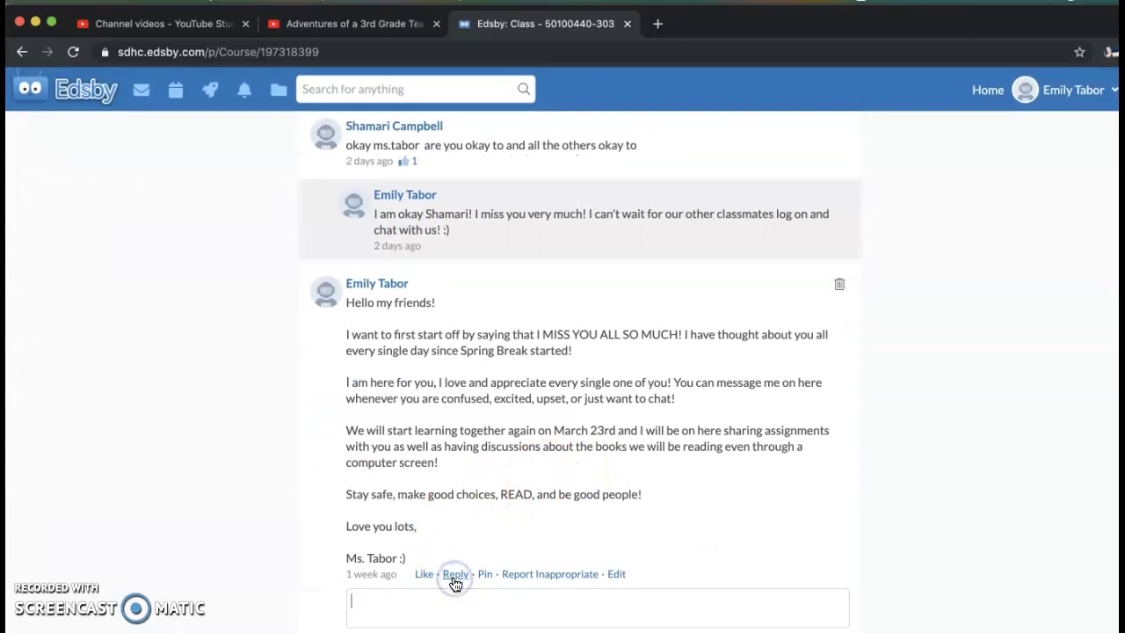
pyautogui.write('Hi Ms. Tabor! ')
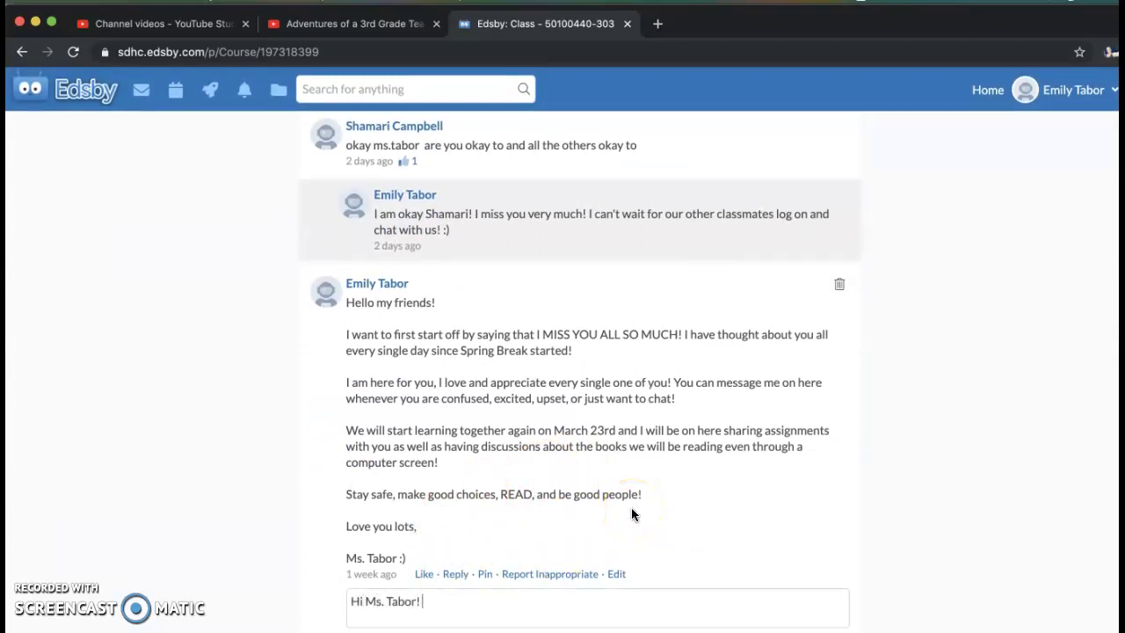
pyautogui.write("It's Gloria!")
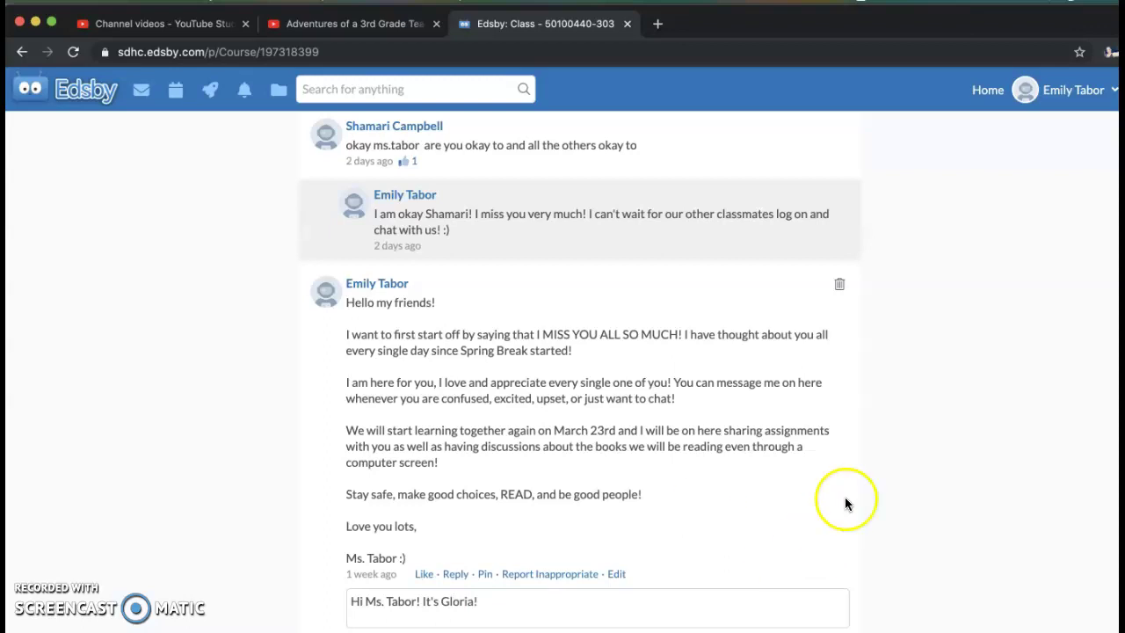
pyautogui.scroll(-2, 823, 524)
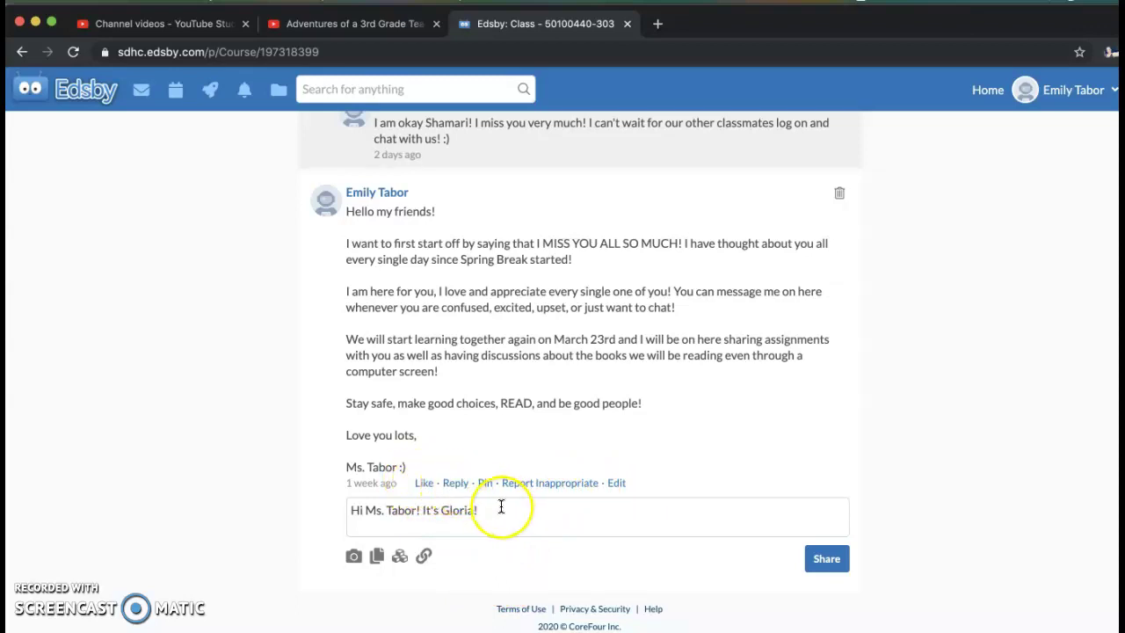
# - Select and delete the drafted reply, then return to the top of the feed
pyautogui.moveTo(495, 508); pyautogui.dragTo(364, 510)
pyautogui.click(330, 517)
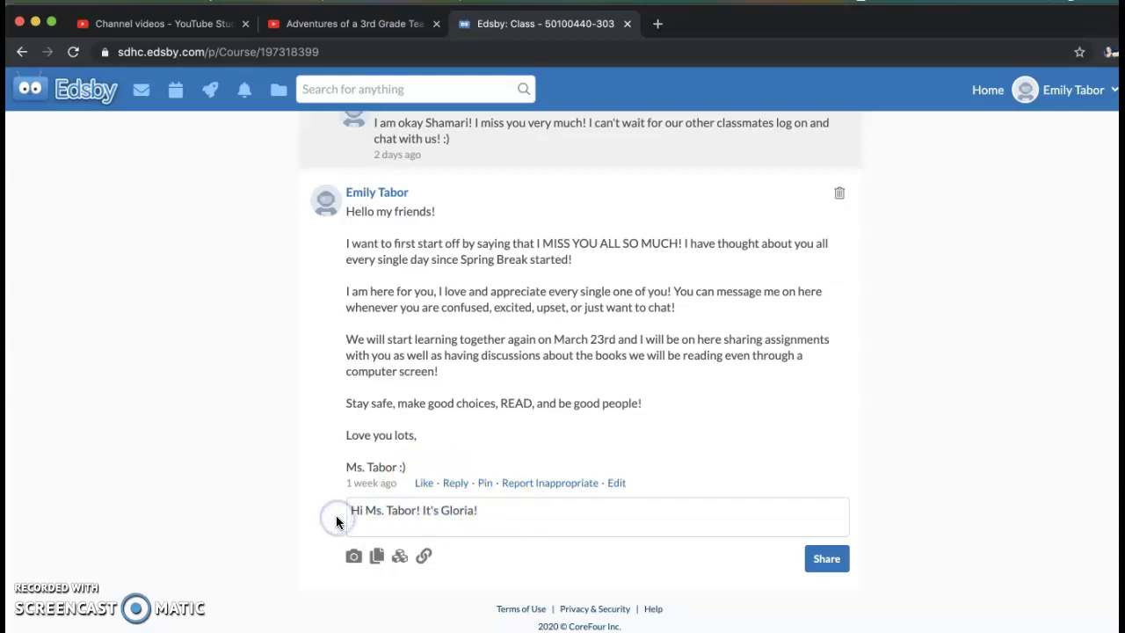
pyautogui.moveTo(485, 508); pyautogui.dragTo(339, 508)
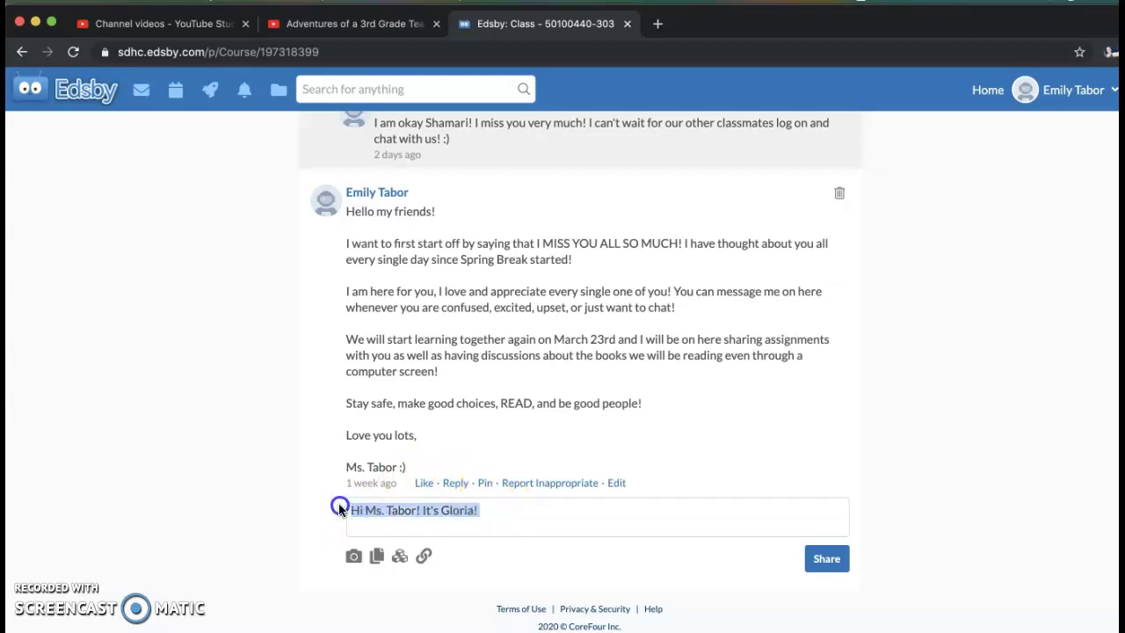
pyautogui.press('BackSpace')
pyautogui.scroll(10, 308, 382)
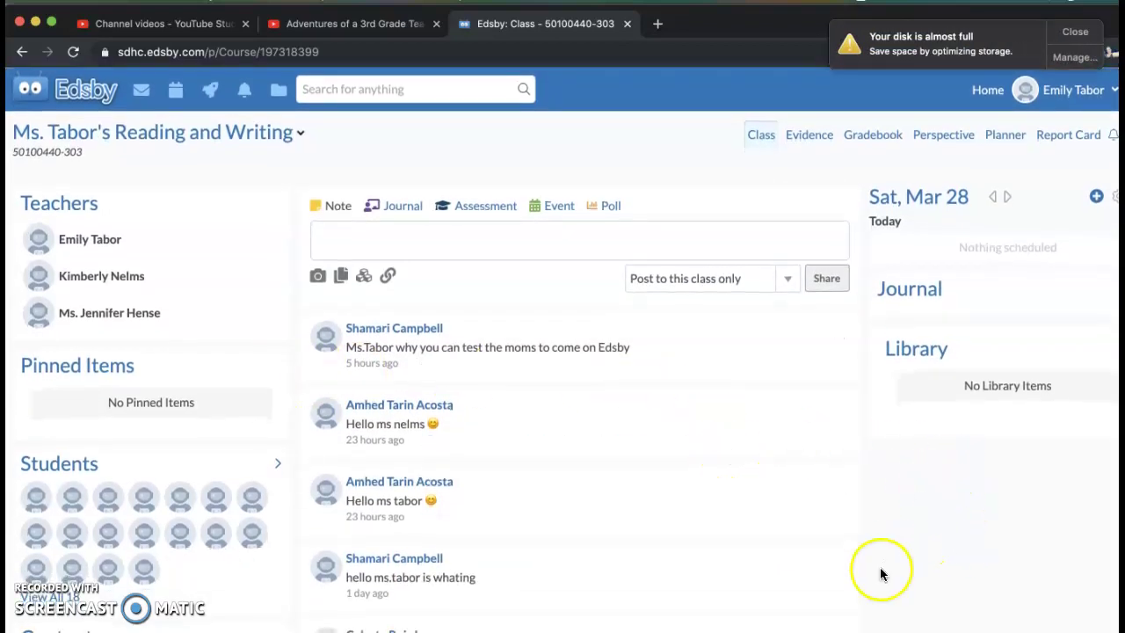
# - Dismiss the 'Your disk is almost full' notification
pyautogui.click(1076, 32)
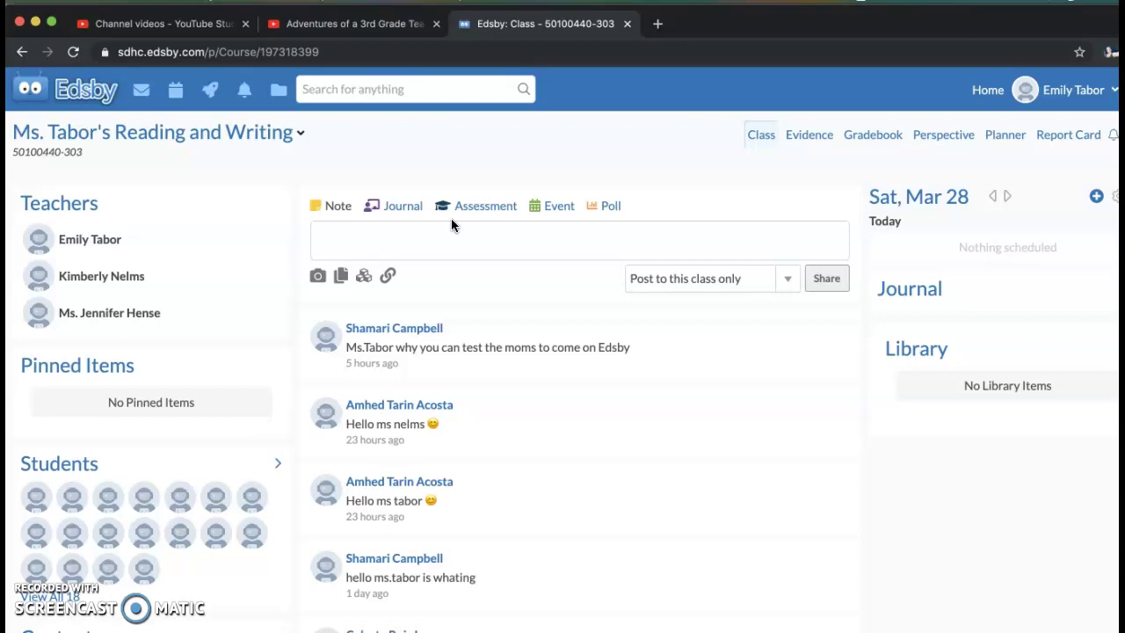
# - Start a new Journal Entry for the class
pyautogui.click(391, 209)
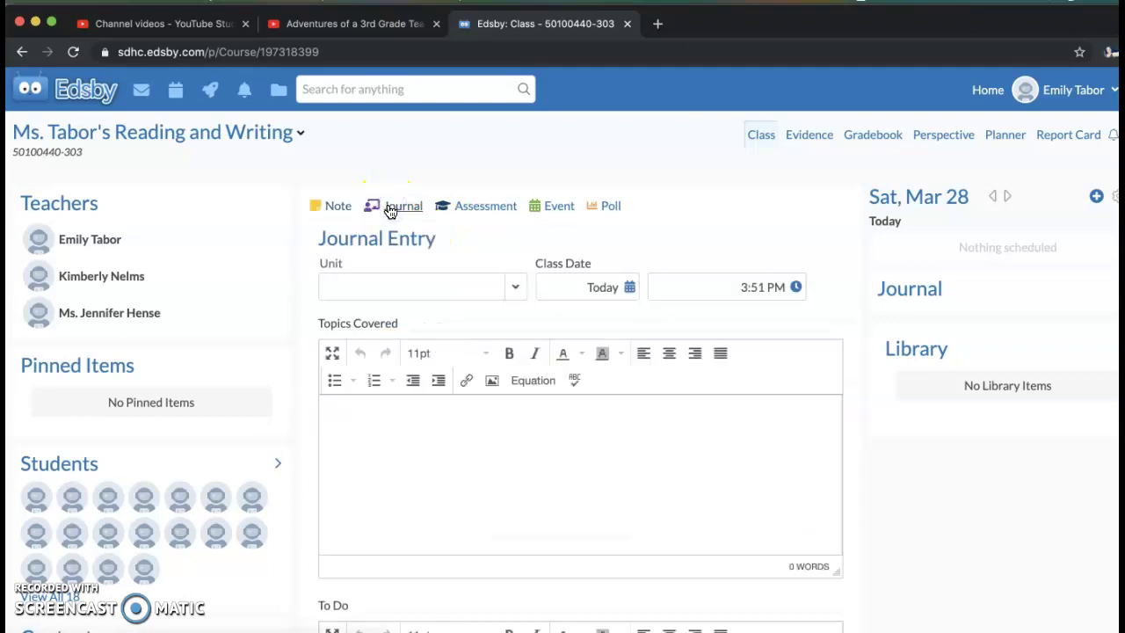
pyautogui.scroll(-2, 445, 483)
pyautogui.scroll(-3, 445, 482)
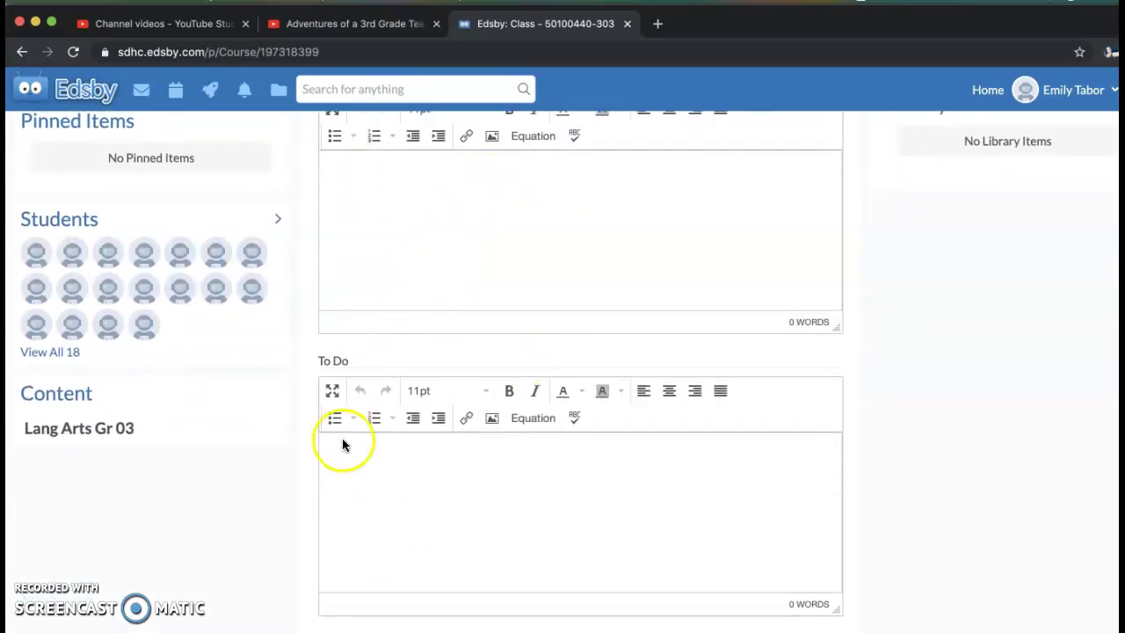
pyautogui.scroll(2, 438, 299)
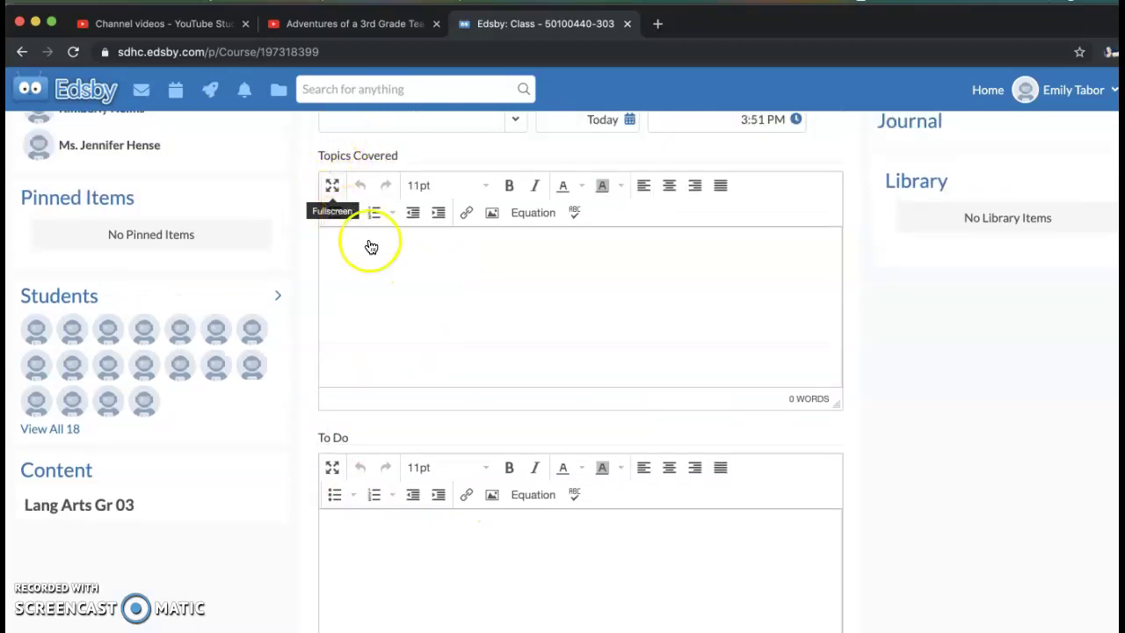
# - Enter 'Today I will', 'So I can' and 'I know I am successful when' as Topics Covered lines
pyautogui.click(348, 260)
pyautogui.write('Today I will')
pyautogui.press('Return')
pyautogui.press('Return')
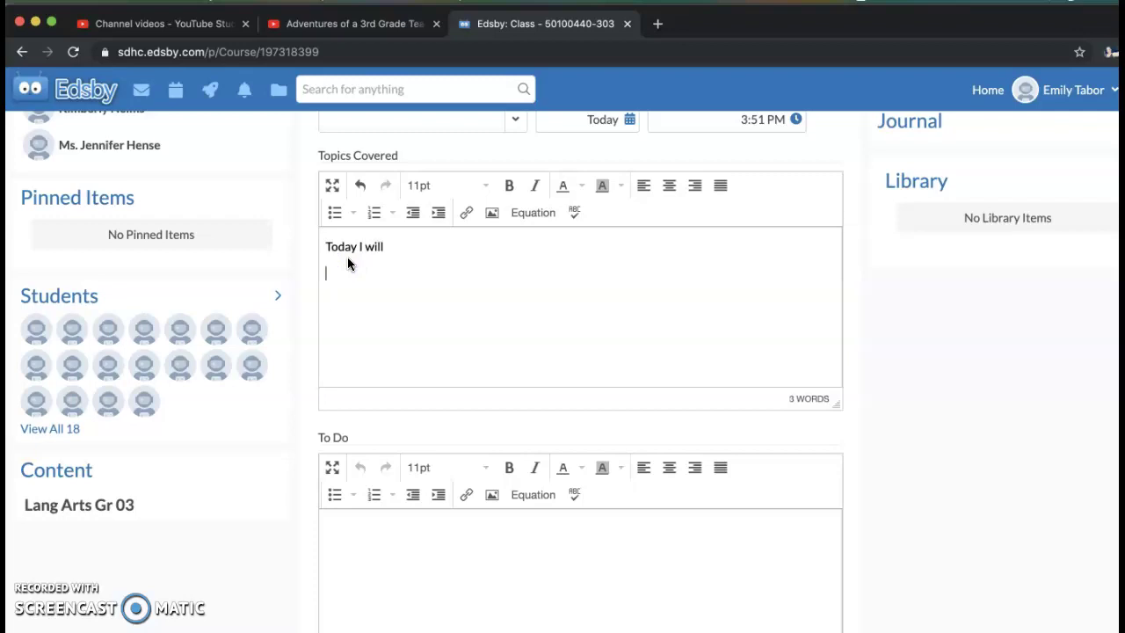
pyautogui.write('So I can')
pyautogui.press('Return')
pyautogui.write('I know I am successf')
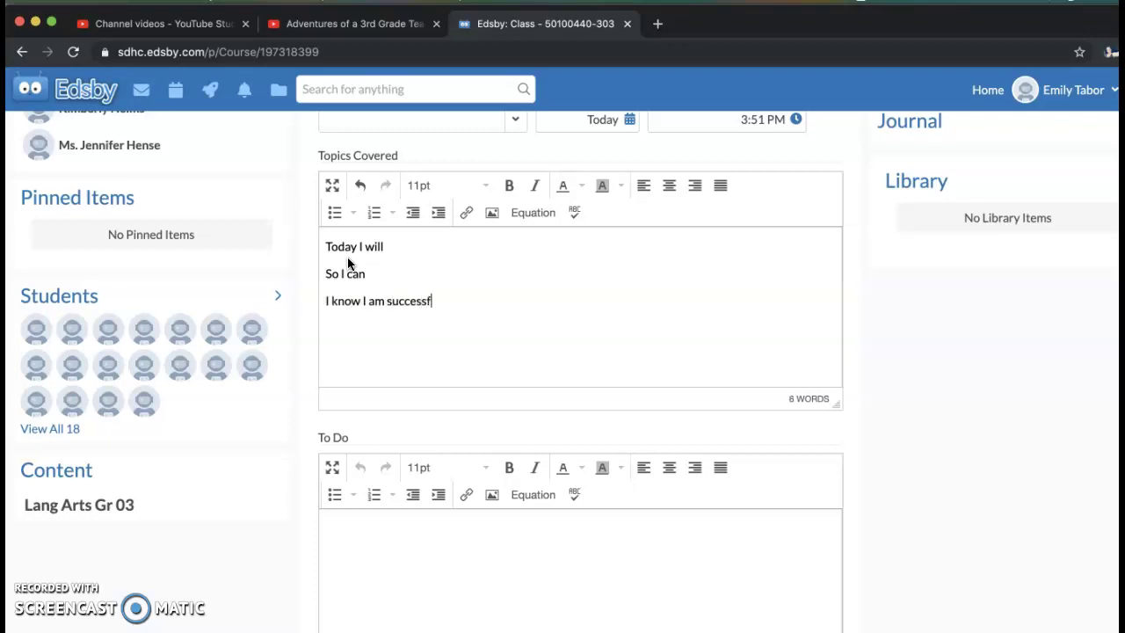
pyautogui.write('ul when')
pyautogui.scroll(-5, 584, 361)
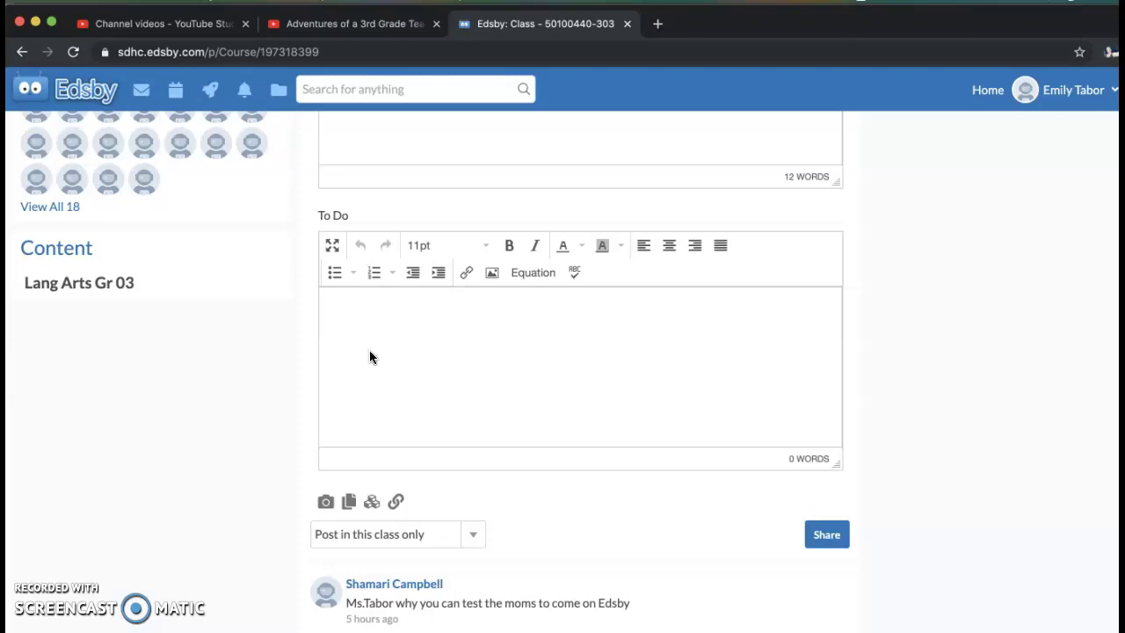
pyautogui.scroll(5, 369, 356)
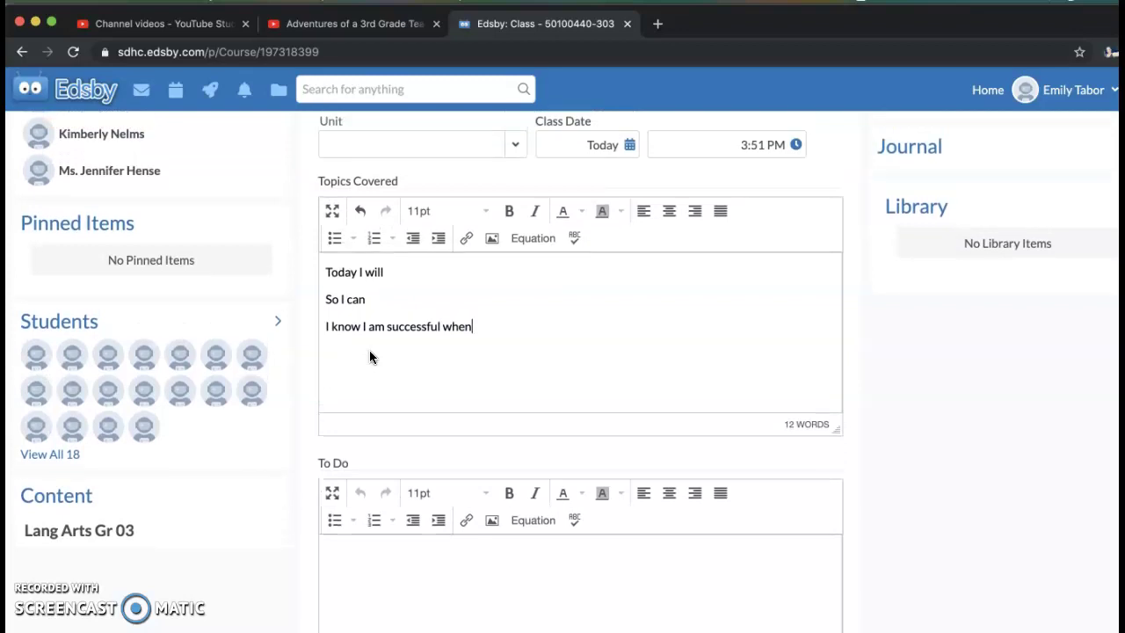
pyautogui.scroll(3, 369, 356)
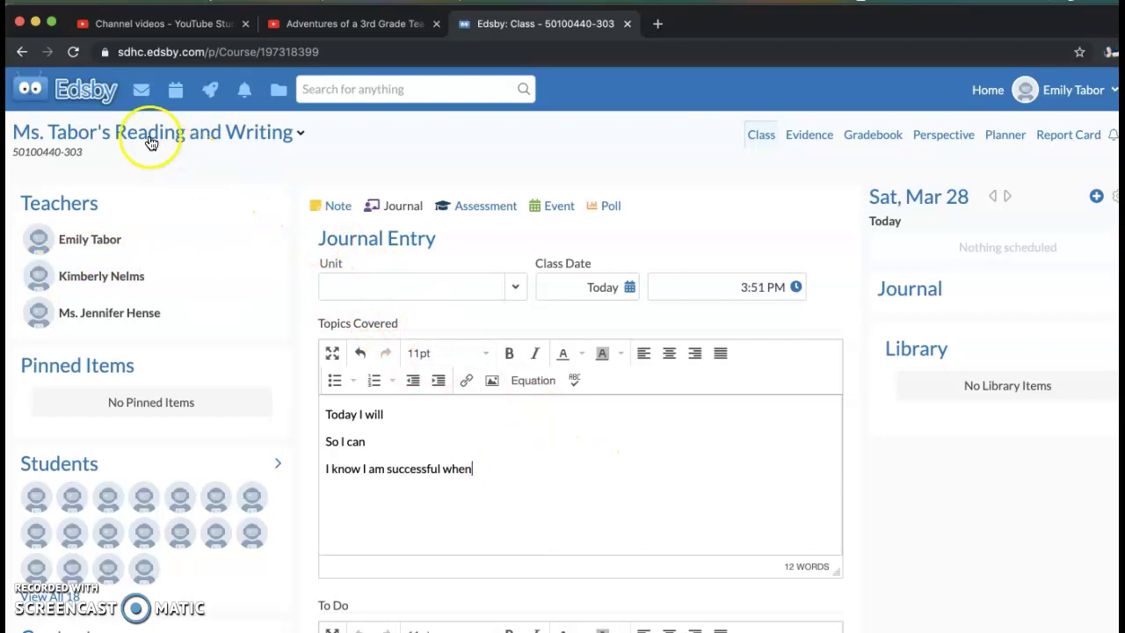
# - Open Messages and start a new message addressed by searching for the teacher
pyautogui.click(142, 96)
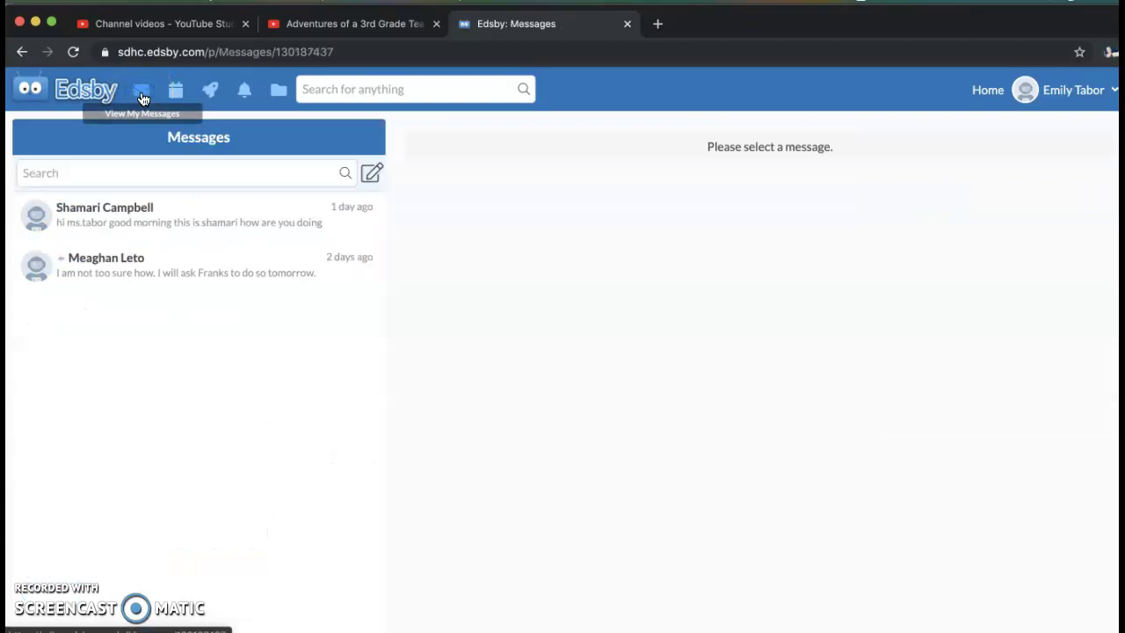
pyautogui.click(279, 214)
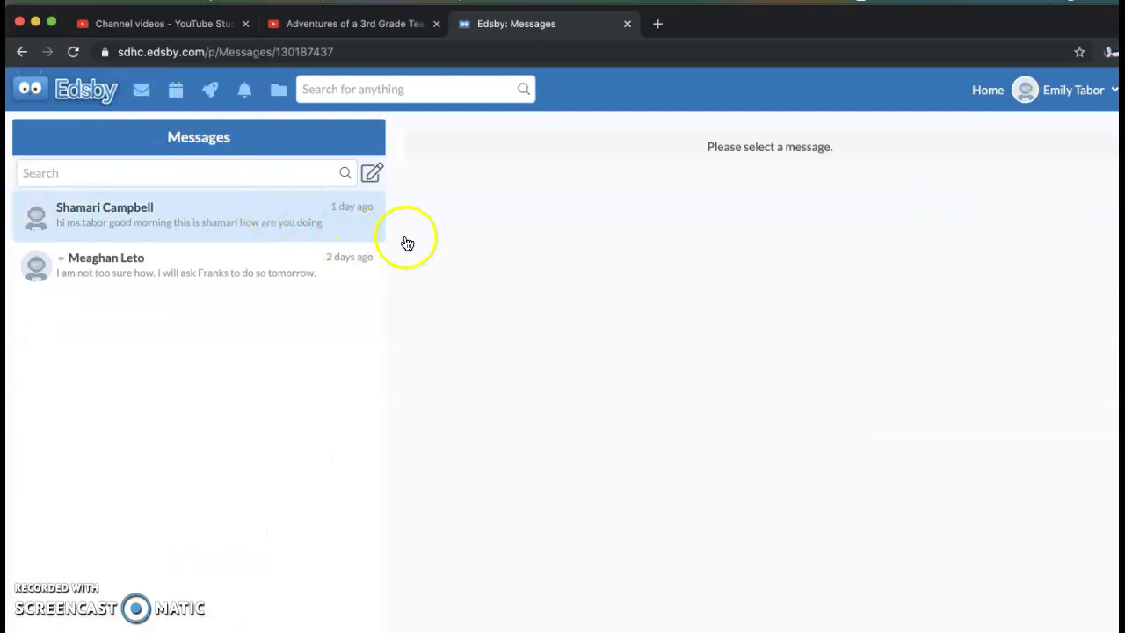
pyautogui.click(372, 174)
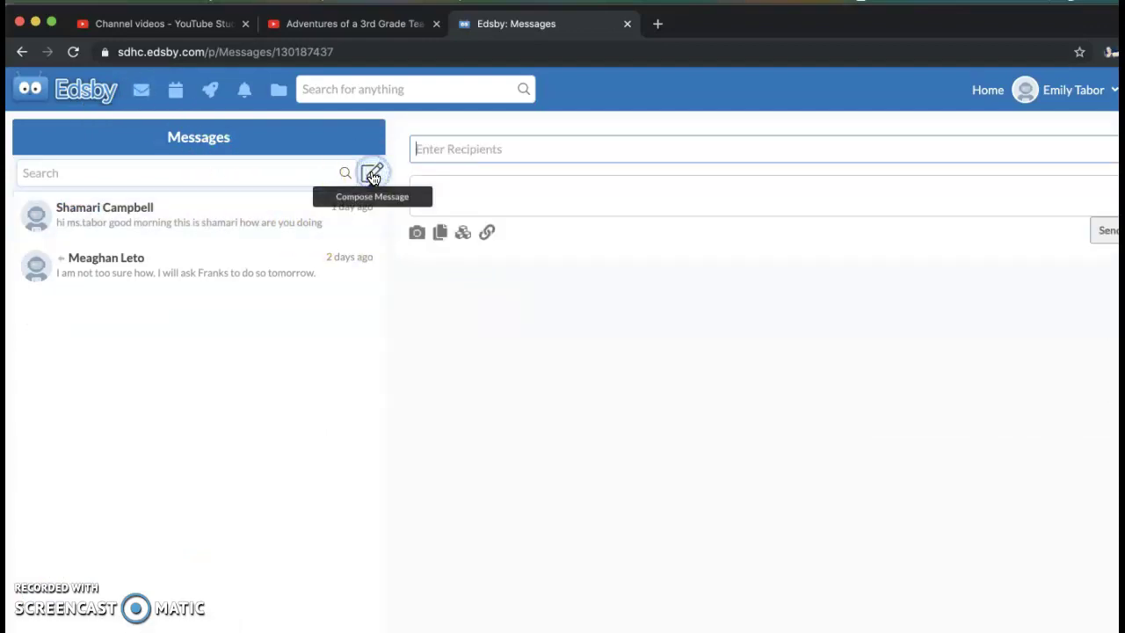
pyautogui.write('Ms. Tabor')
pyautogui.click(561, 161)
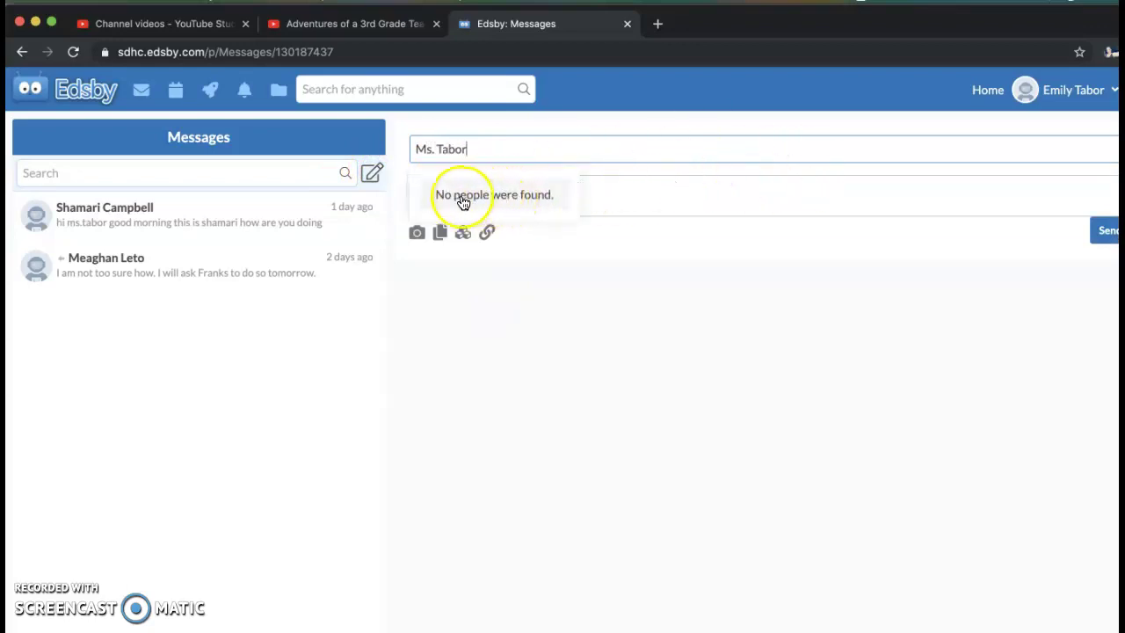
# - Narrow the recipient search to the teacher's surname so matching staff appear
pyautogui.click(621, 195)
pyautogui.click(504, 153)
pyautogui.press('BackSpace')
pyautogui.press('BackSpace')
pyautogui.press('BackSpace')
pyautogui.press('BackSpace')
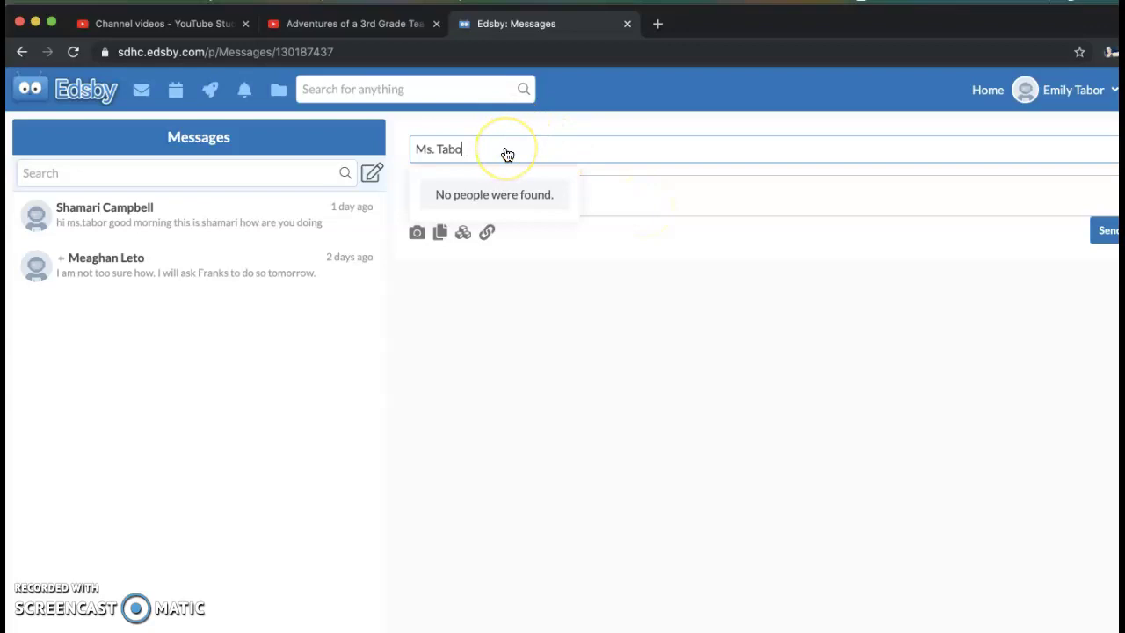
pyautogui.press('BackSpace')
pyautogui.press('BackSpace')
pyautogui.press('BackSpace')
pyautogui.press('BackSpace')
pyautogui.press('BackSpace')
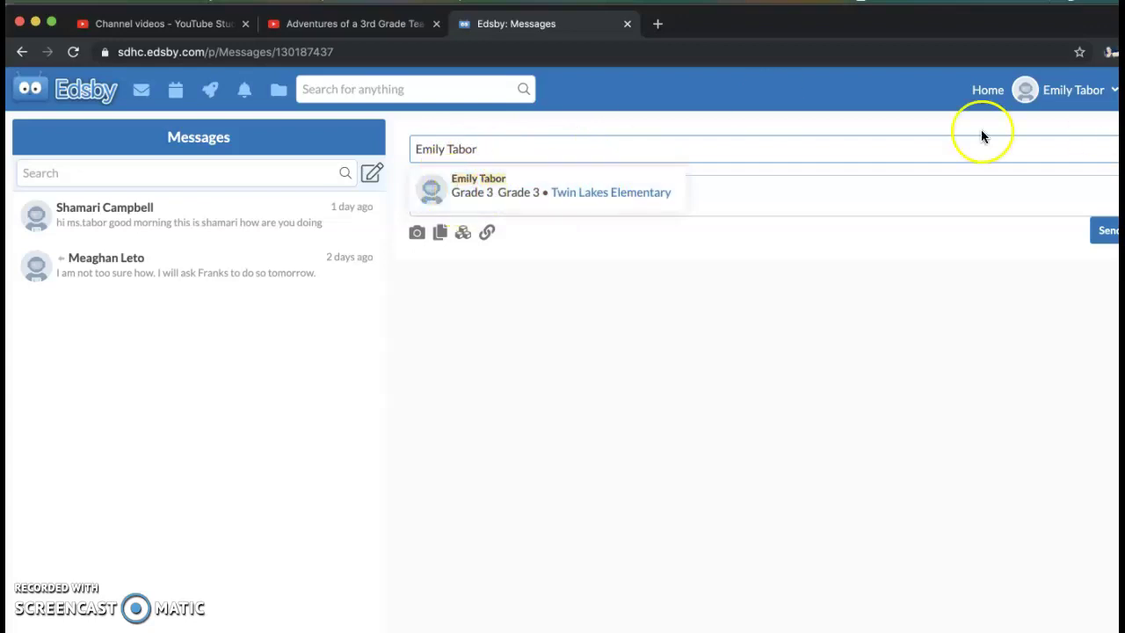
pyautogui.write('Tabor')
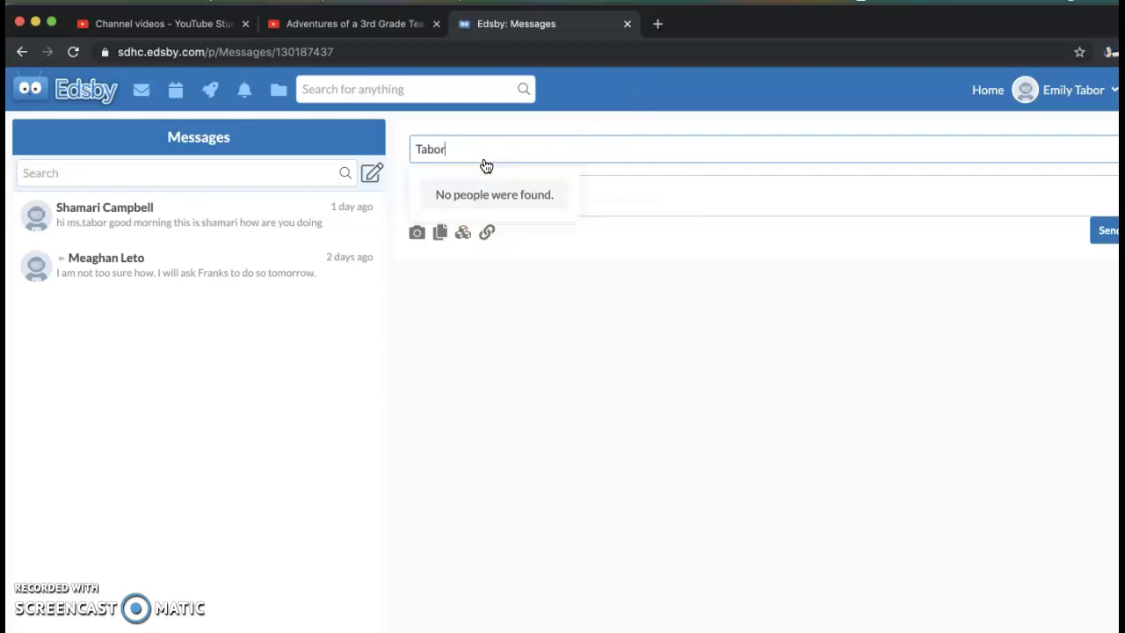
pyautogui.click(475, 148)
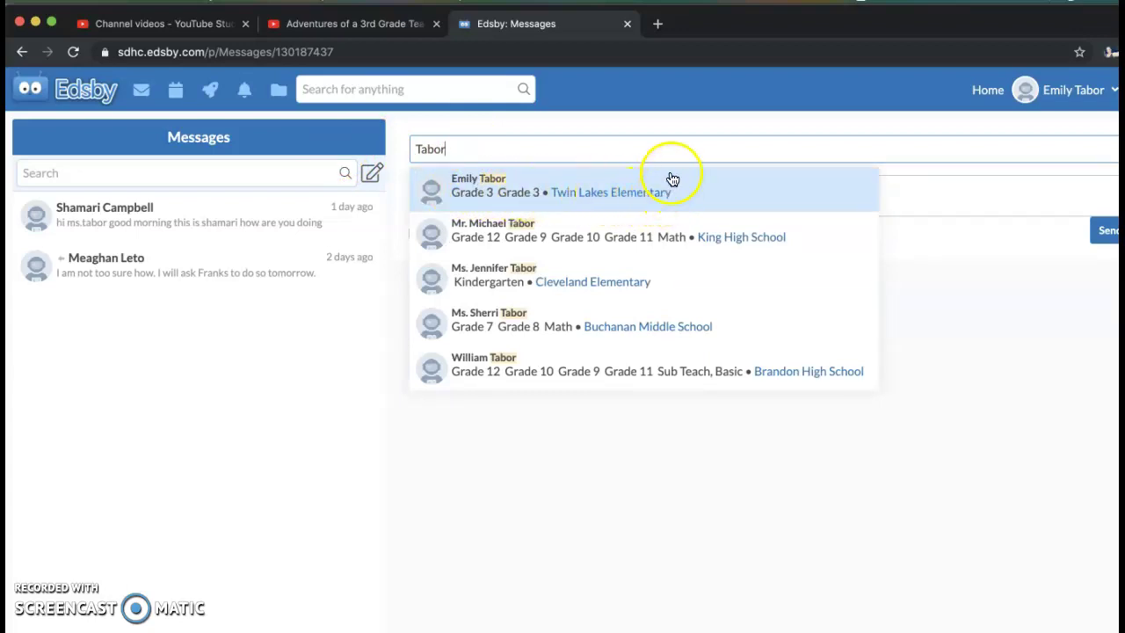
# - Add the teacher as recipient, then type and delete a test message
pyautogui.click(466, 190)
pyautogui.click(466, 226)
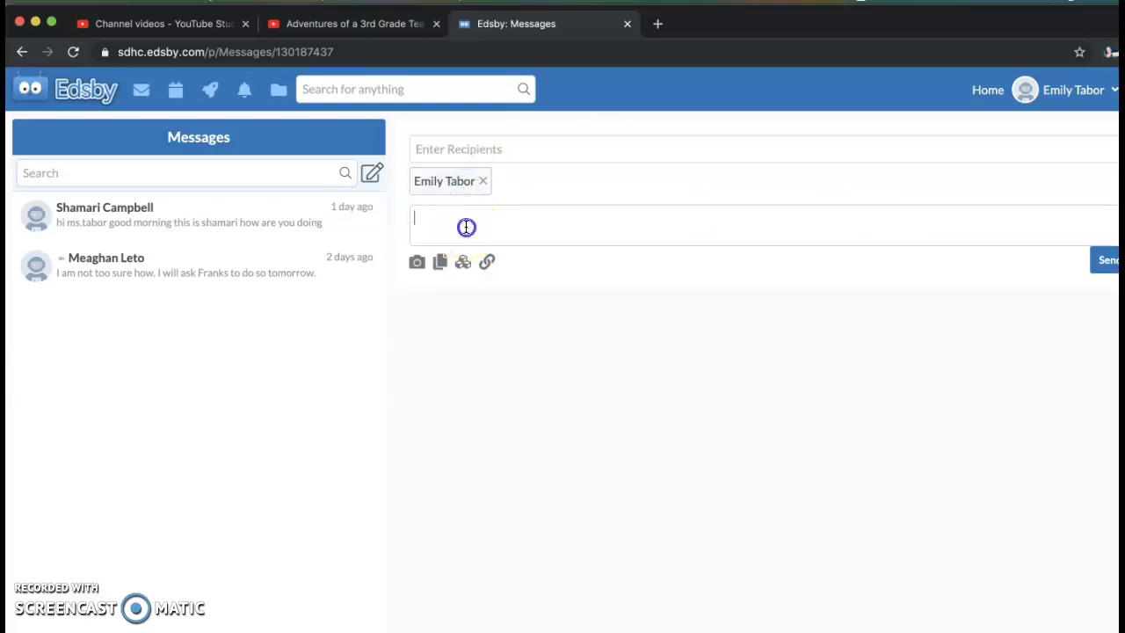
pyautogui.write('Hi Ms. Tabor I have a question')
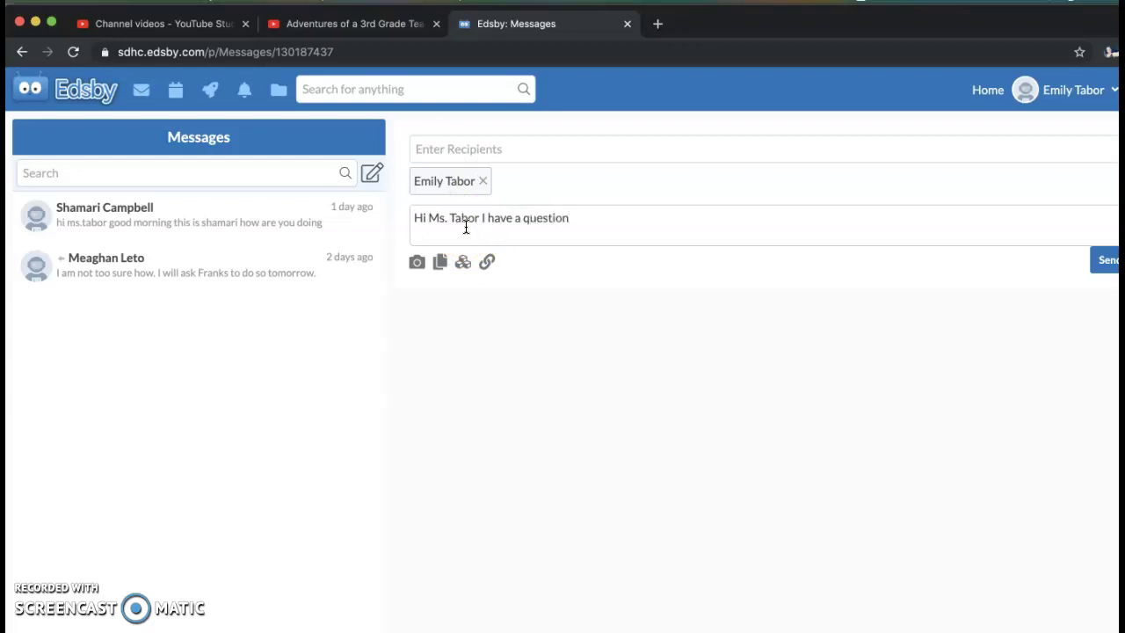
pyautogui.press('BackSpace')
pyautogui.press('BackSpace')
pyautogui.press('BackSpace')
pyautogui.press('BackSpace')
pyautogui.press('BackSpace')
pyautogui.press('BackSpace')
pyautogui.press('BackSpace')
pyautogui.press('BackSpace')
pyautogui.press('BackSpace')
pyautogui.press('BackSpace')
pyautogui.press('BackSpace')
pyautogui.press('BackSpace')
pyautogui.press('BackSpace')
pyautogui.press('BackSpace')
pyautogui.press('BackSpace')
pyautogui.press('BackSpace')
pyautogui.press('BackSpace')
pyautogui.press('BackSpace')
pyautogui.press('BackSpace')
pyautogui.press('BackSpace')
pyautogui.press('BackSpace')
pyautogui.press('BackSpace')
pyautogui.press('BackSpace')
pyautogui.press('BackSpace')
pyautogui.press('BackSpace')
pyautogui.press('BackSpace')
pyautogui.press('BackSpace')
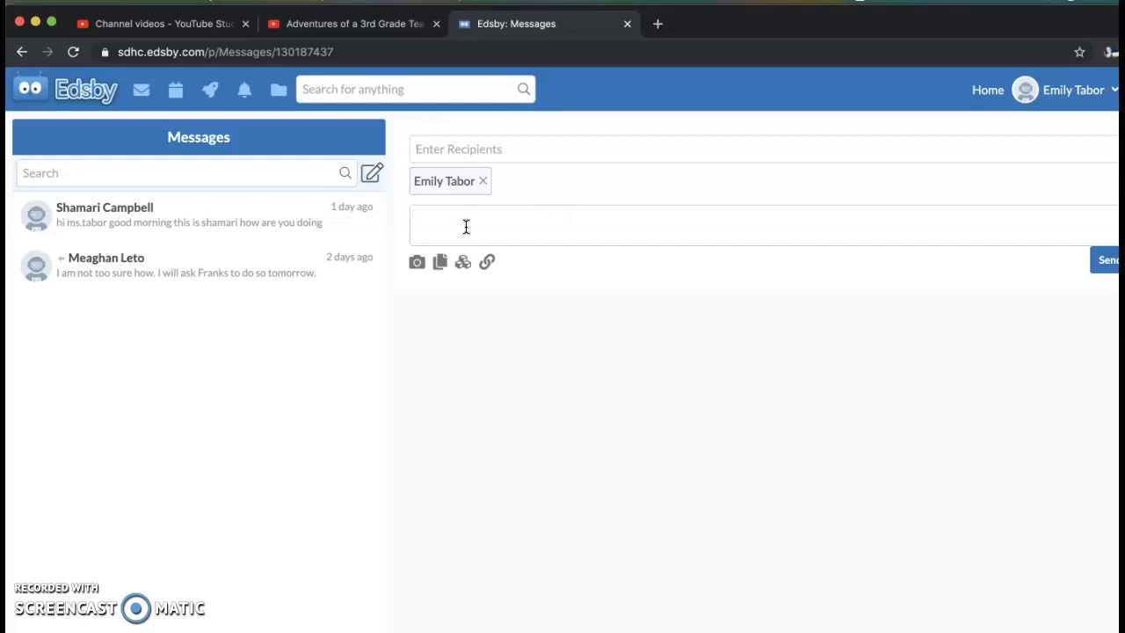
# - Replace the teacher recipient with the Grade 3 Twin Lakes Elementary student
pyautogui.click(543, 168)
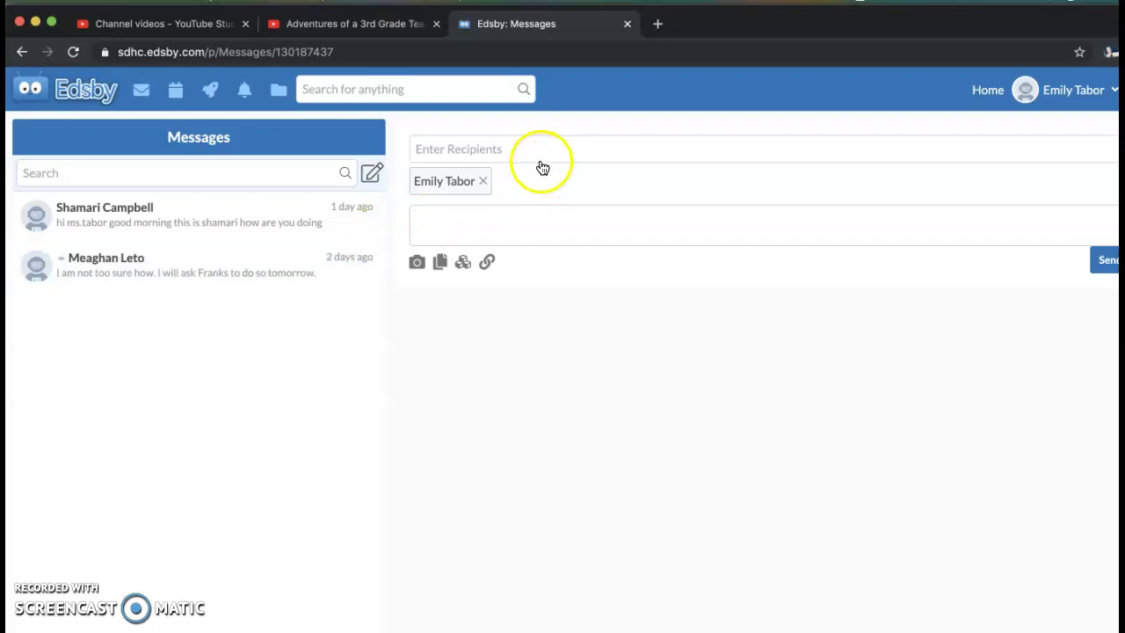
pyautogui.click(483, 182)
pyautogui.click(488, 183)
pyautogui.click(485, 182)
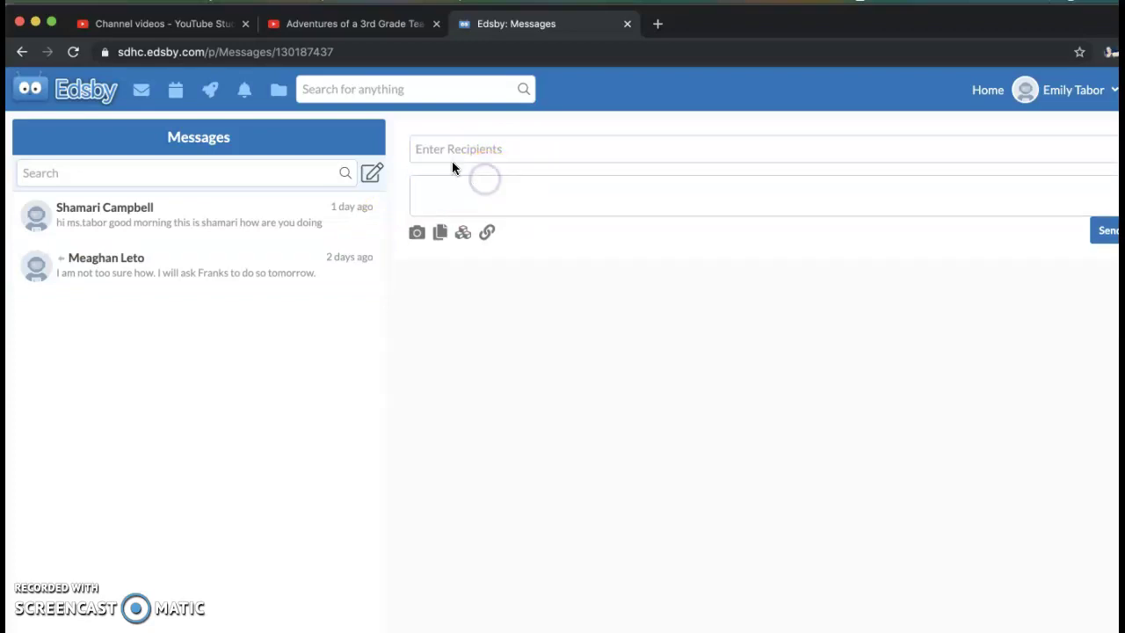
pyautogui.click(442, 146)
pyautogui.write('l')
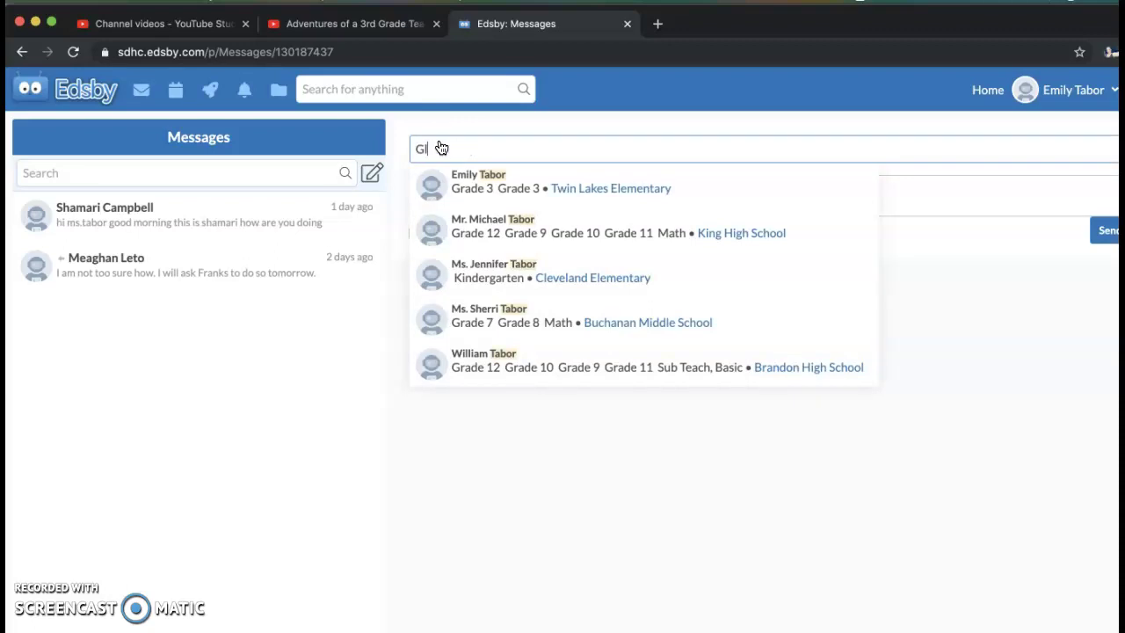
pyautogui.write('oria')
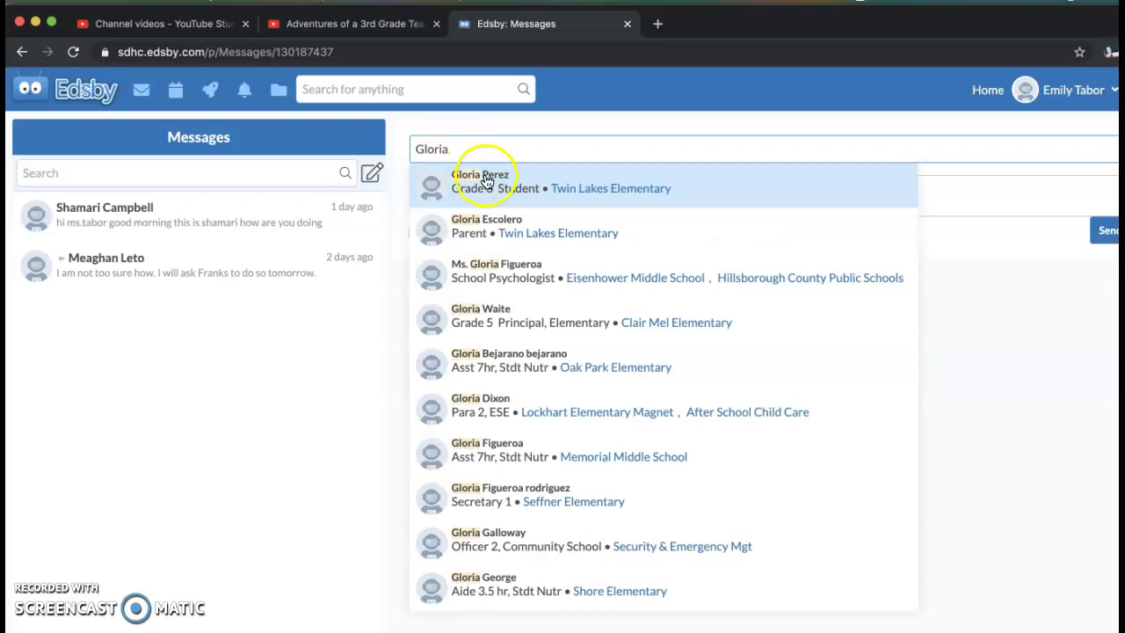
pyautogui.click(519, 181)
pyautogui.click(471, 226)
# - Write the body 'Hey girl what's up! What did you do this weekend????'
pyautogui.write('H')
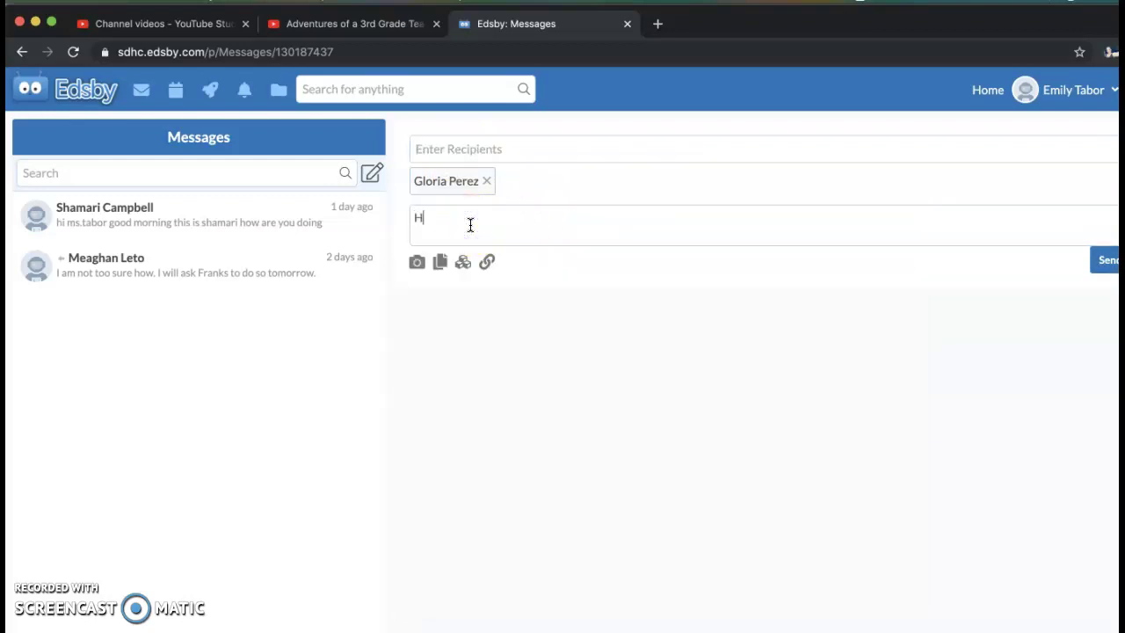
pyautogui.write("ey girl what's up!")
pyautogui.click(616, 225)
pyautogui.write('What did you ')
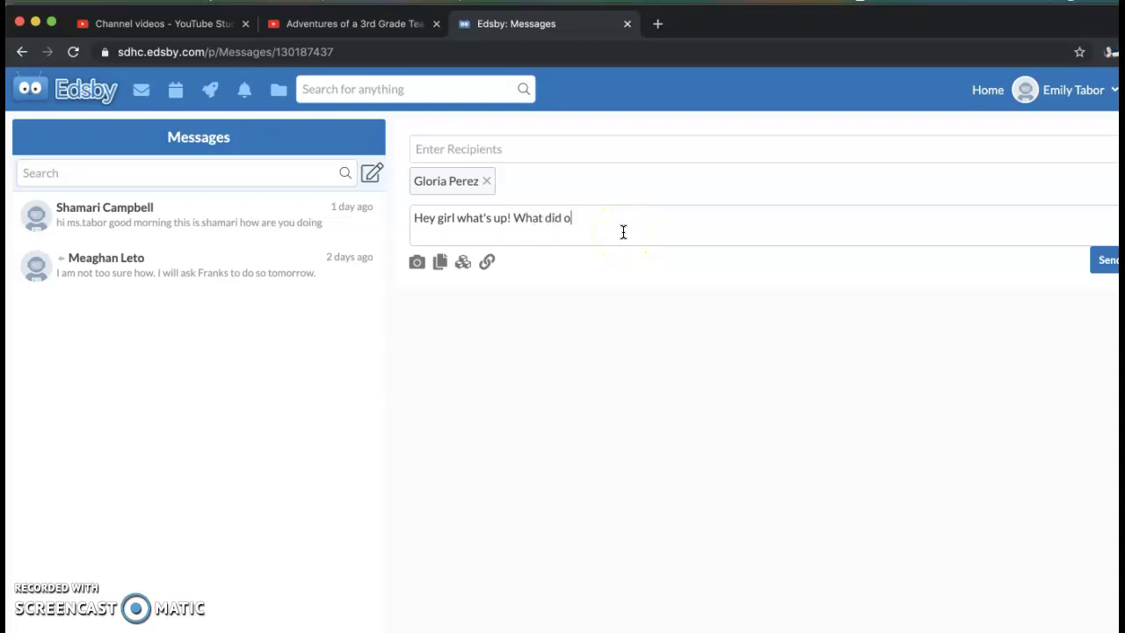
pyautogui.write('do this weke')
pyautogui.press('BackSpace')
pyautogui.press('BackSpace')
pyautogui.write('ekend????')
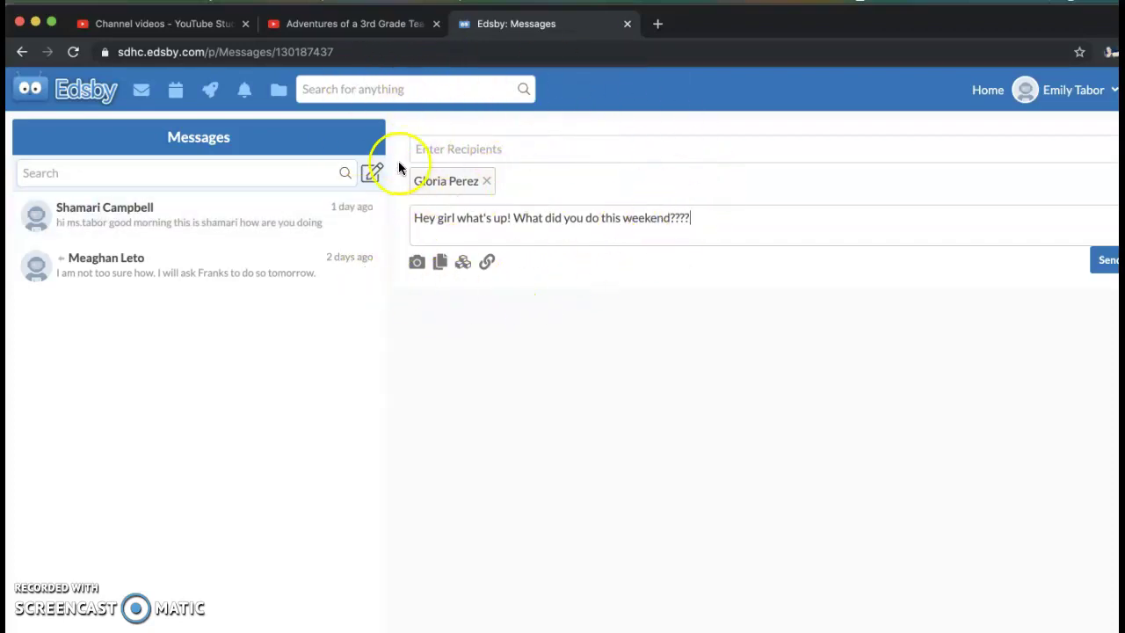
# - Return to the Home dashboard and open the Math class page
pyautogui.click(45, 103)
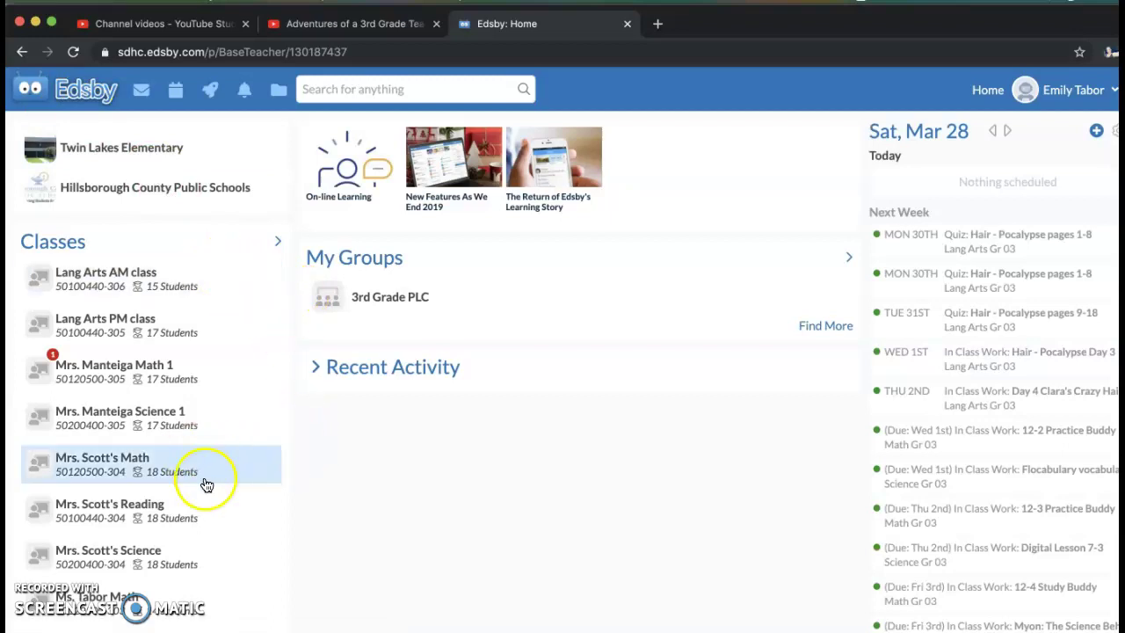
pyautogui.scroll(-3, 202, 484)
pyautogui.click(151, 446)
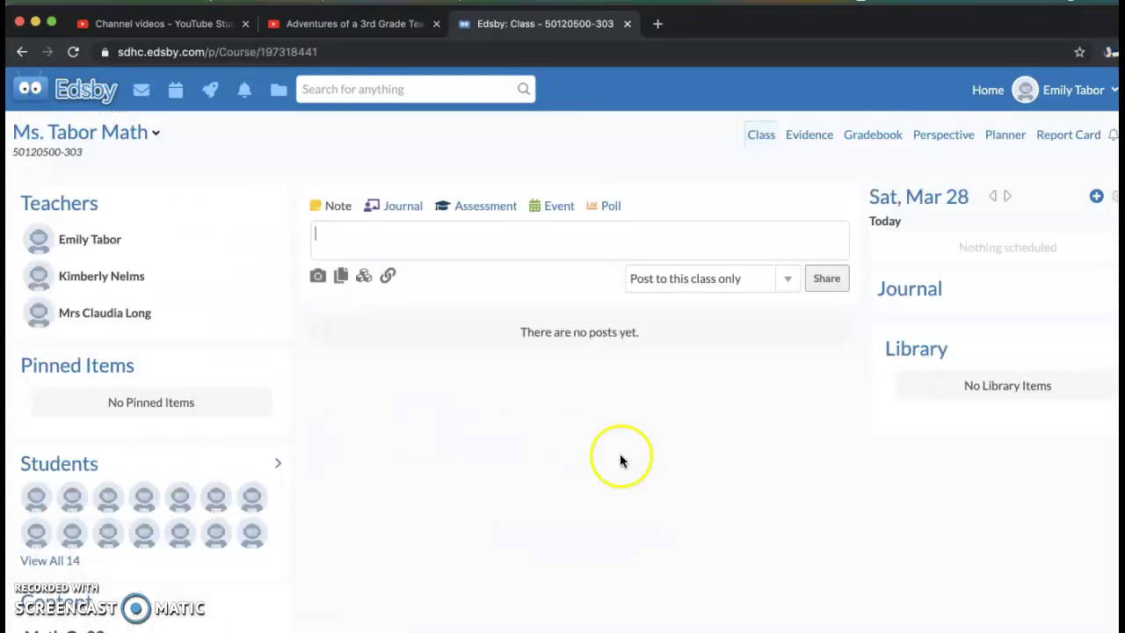